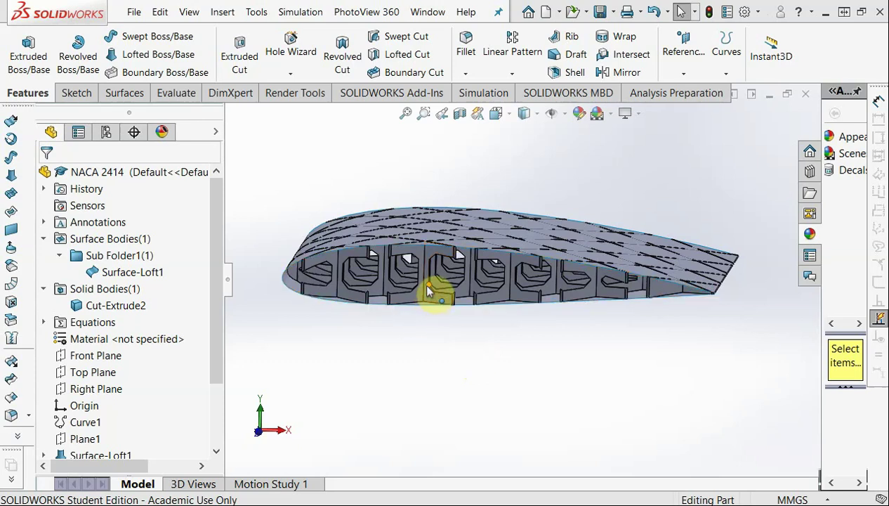
Start a new sketch on the Front Plane
key(Down)
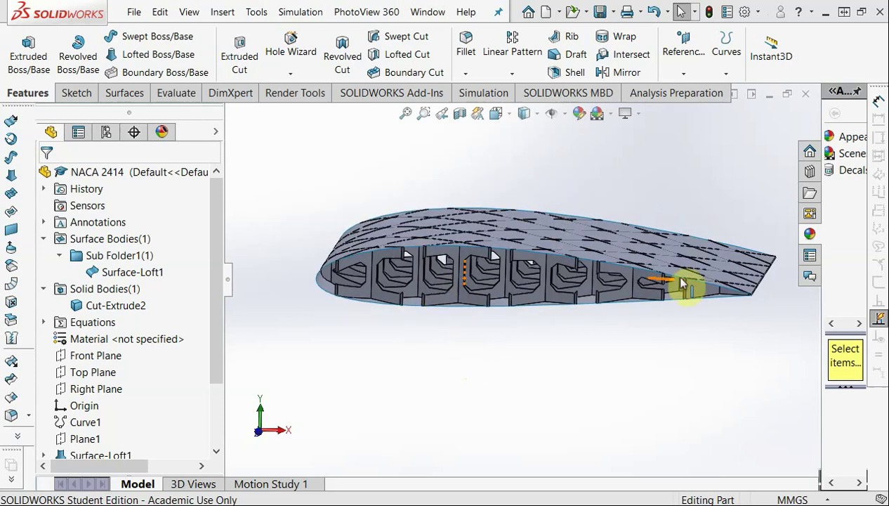
middle_drag(444, 287, 446, 265)
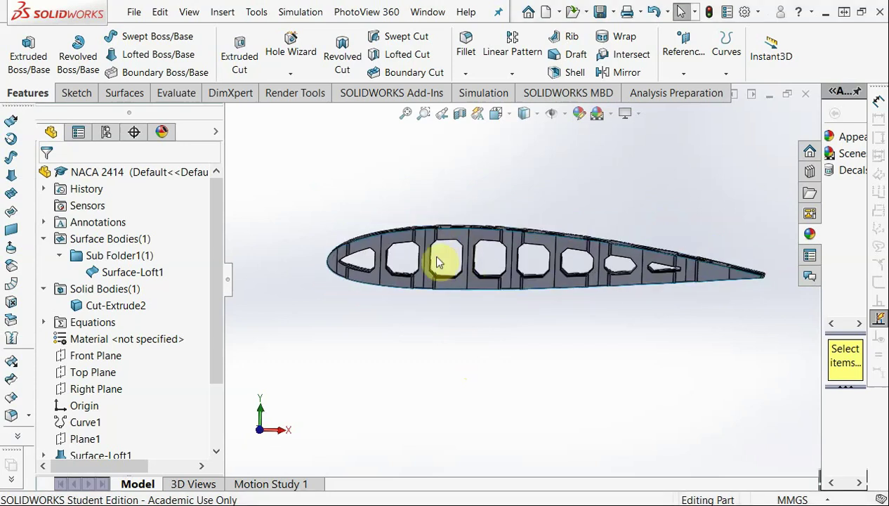
mouse_move(580, 261)
middle_down()
mouse_move(578, 280)
mouse_move(565, 268)
middle_up()
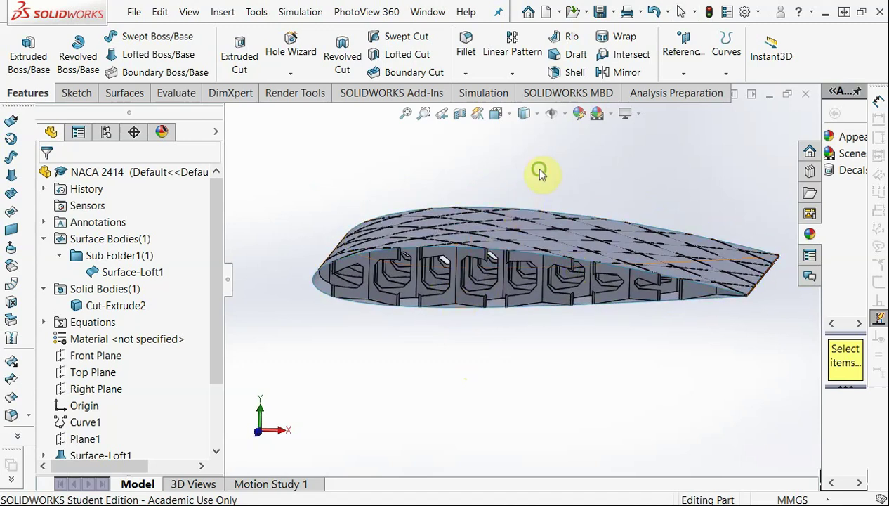
middle_drag(539, 172, 532, 178)
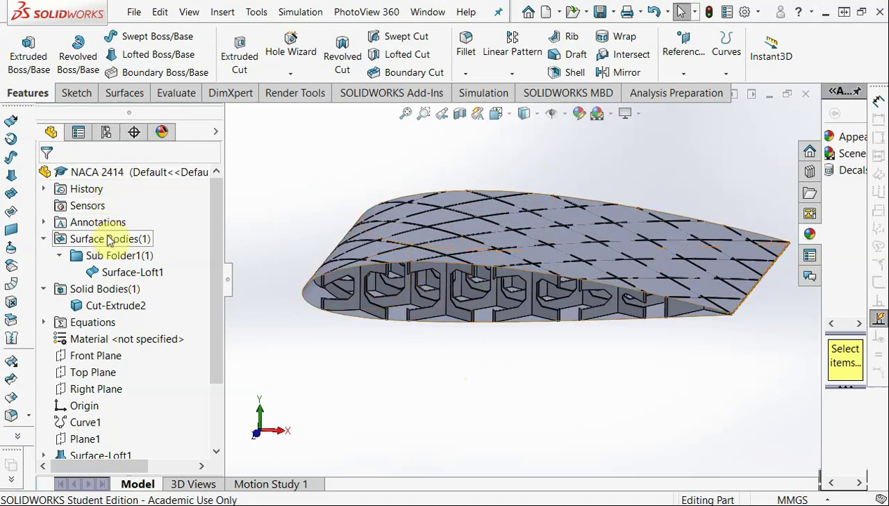
click(99, 355)
click(148, 327)
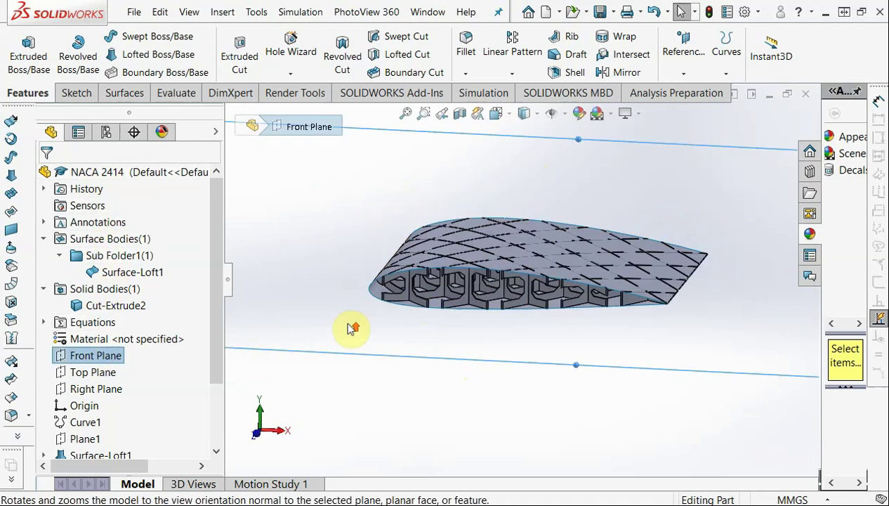
click(75, 93)
click(19, 43)
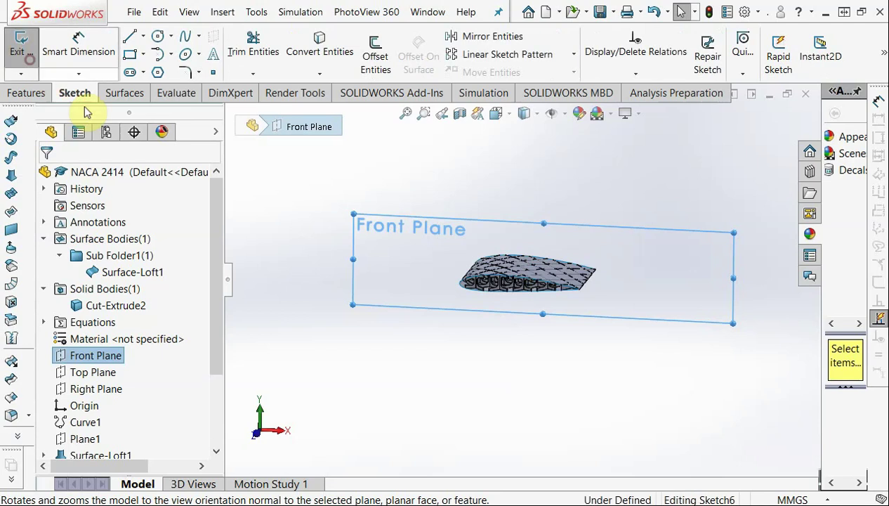
View the Front Plane face-on and draw a circle centred on a vertical rib line's midpoint
scroll(496, 288, down, 3)
scroll(496, 291, down, 2)
right_click(99, 355)
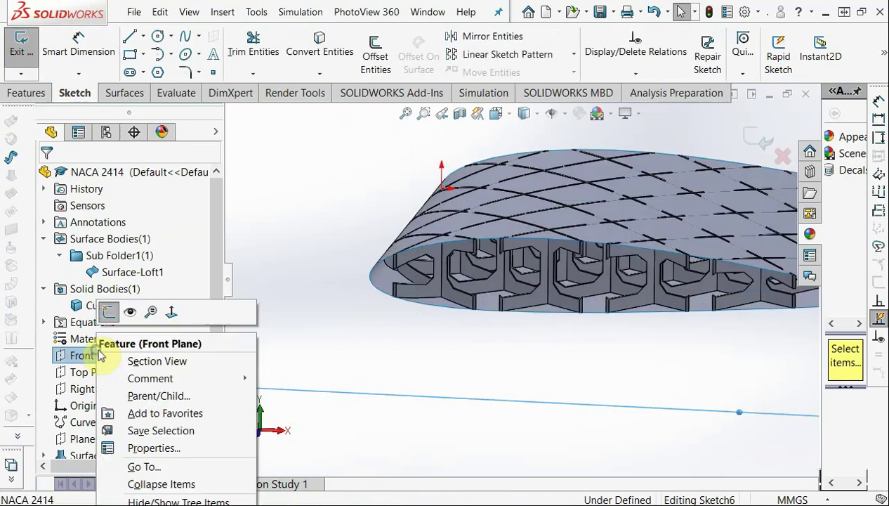
click(169, 314)
click(452, 351)
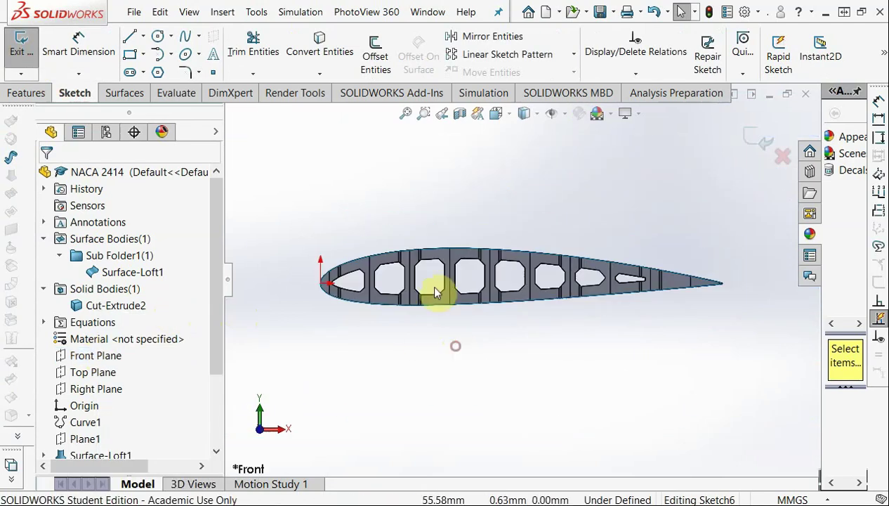
click(154, 36)
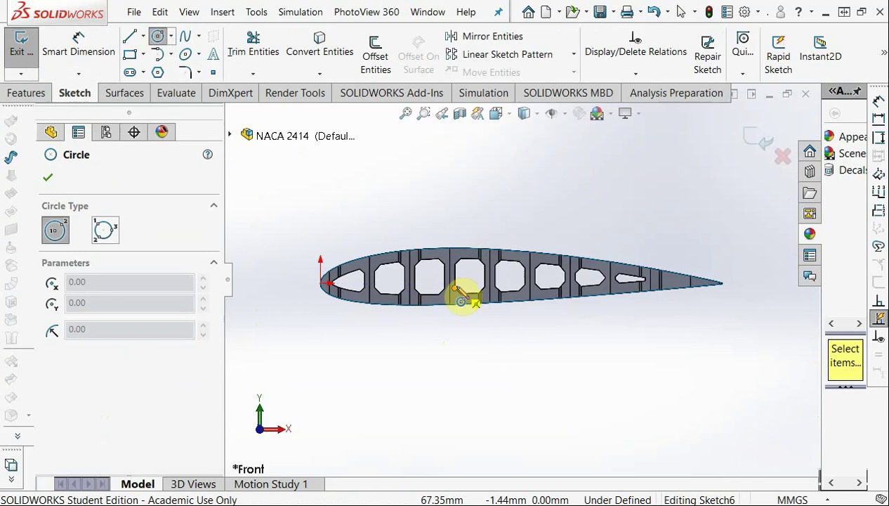
scroll(449, 285, down, 2)
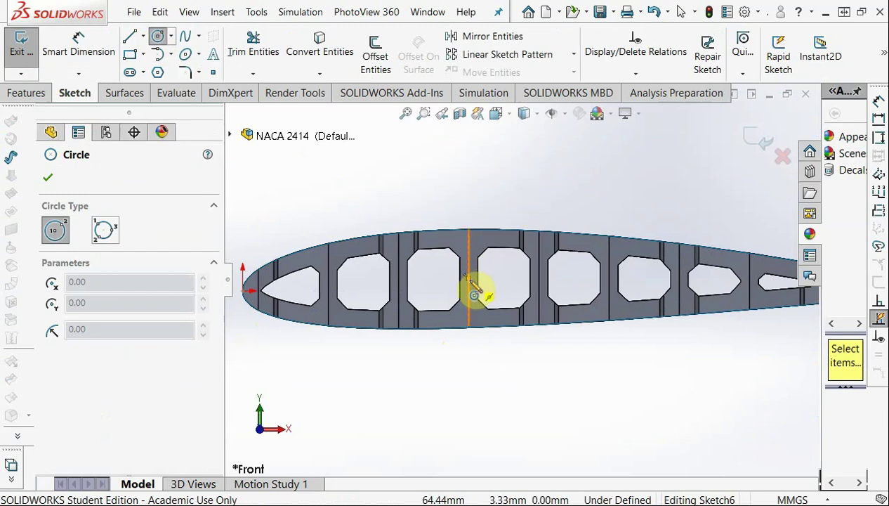
click(468, 278)
click(494, 273)
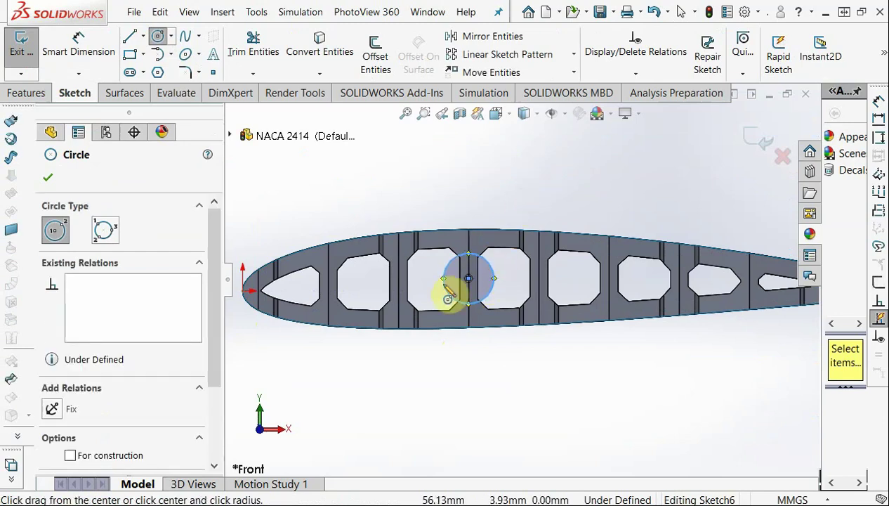
key(Escape)
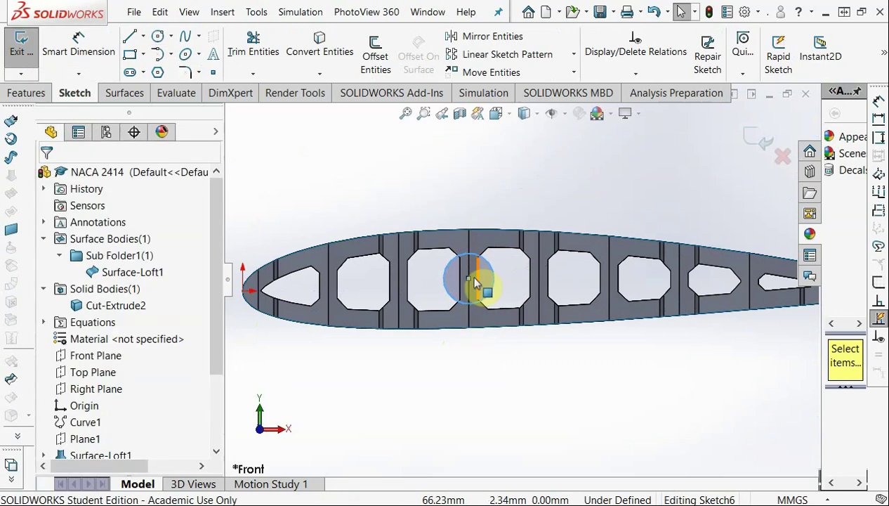
drag(471, 282, 476, 312)
Give the Sketch6 circle an 8.10 mm diameter dimension placed above the wing
click(521, 368)
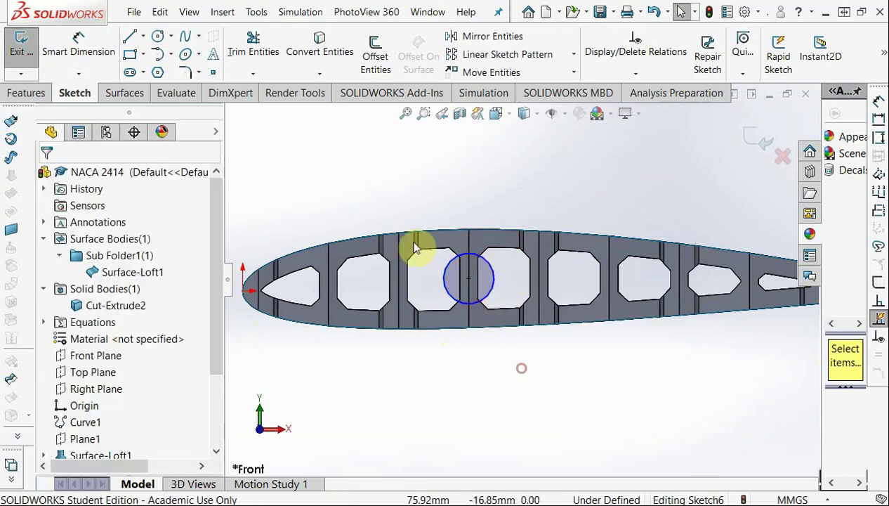
click(84, 51)
click(492, 263)
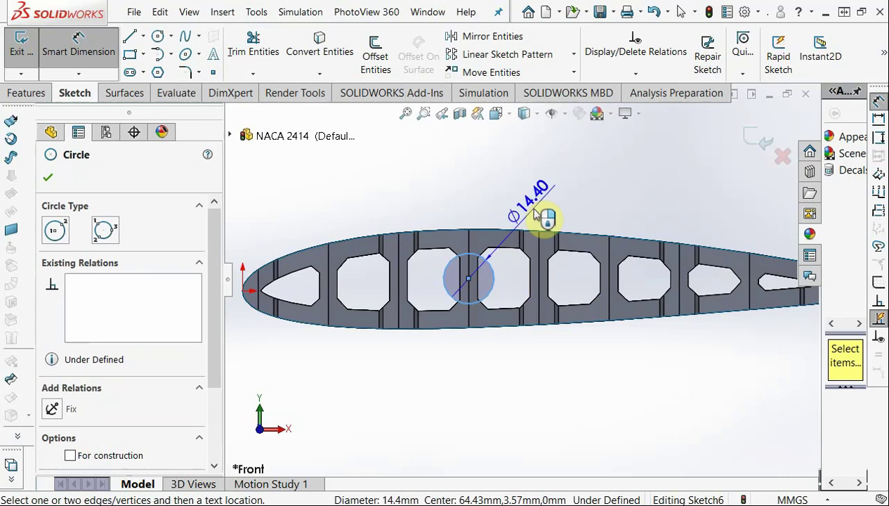
click(533, 215)
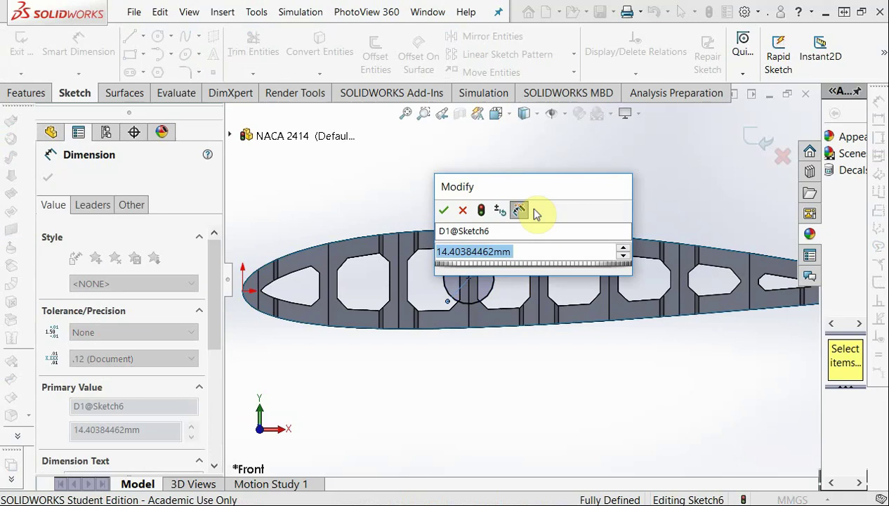
text(8)
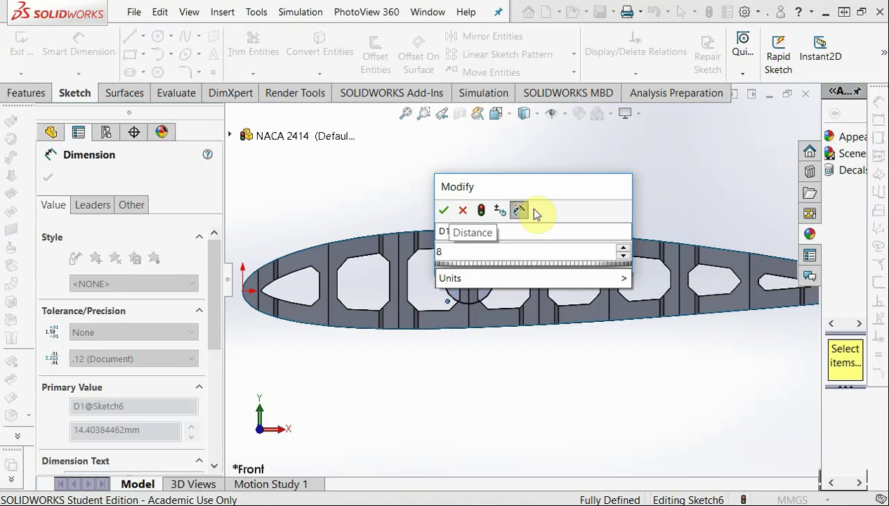
text(.1)
key(BackSpace)
text(2)
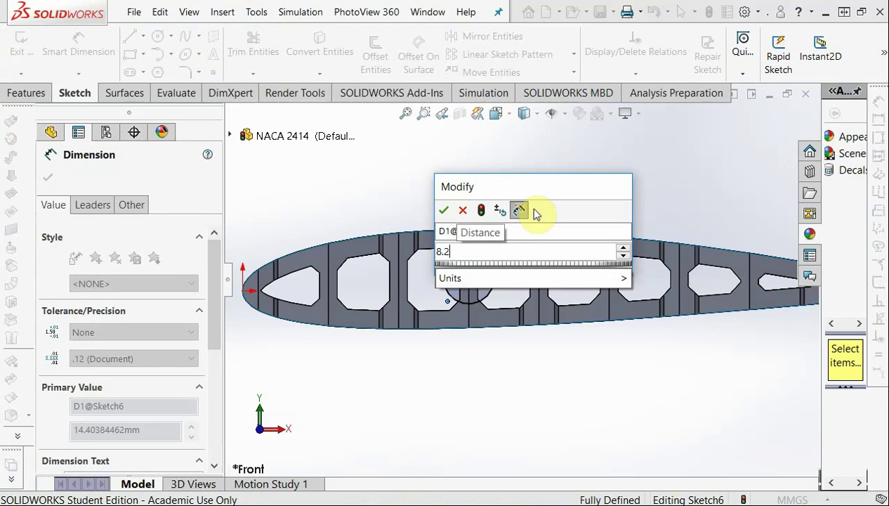
key(BackSpace)
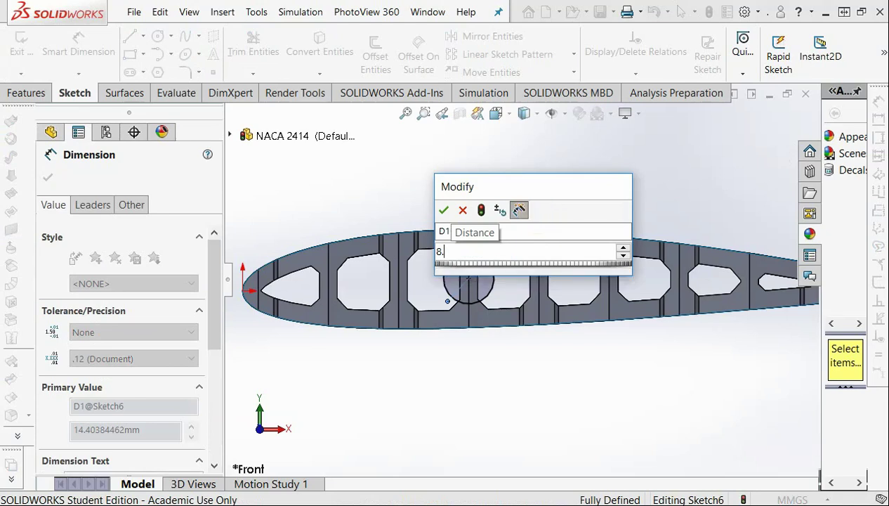
text(1)
key(Return)
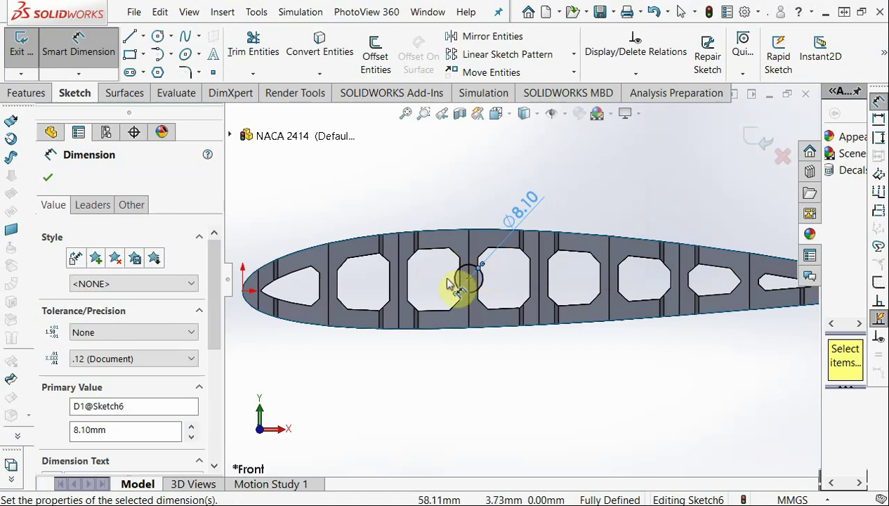
mouse_move(358, 188)
middle_down()
mouse_move(470, 204)
mouse_move(460, 177)
mouse_move(468, 207)
middle_up()
Extrude the circle as a surface, Up To Vertex at the airfoil's top edge
key(Escape)
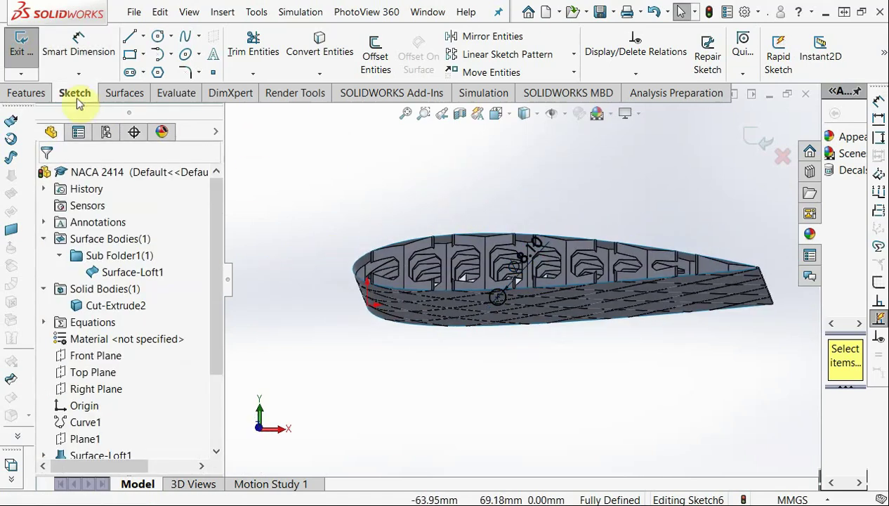
click(128, 97)
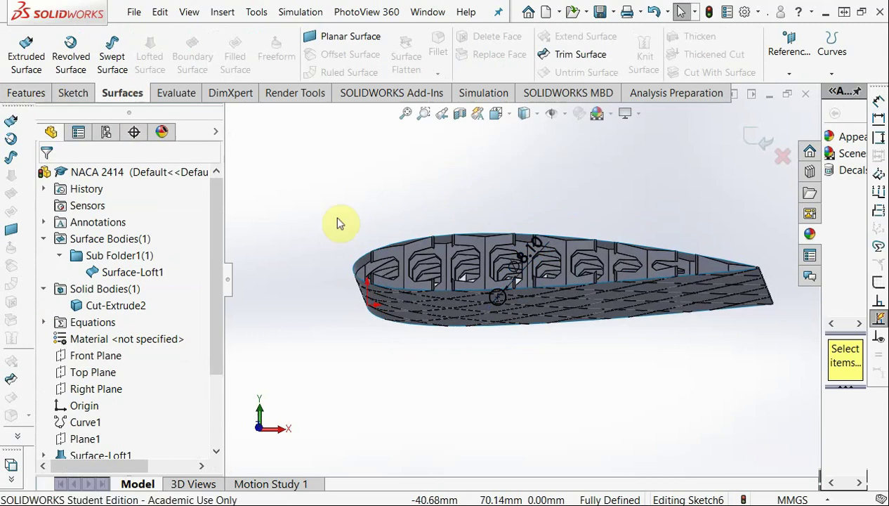
mouse_move(491, 339)
middle_down()
mouse_move(484, 274)
mouse_move(489, 324)
middle_up()
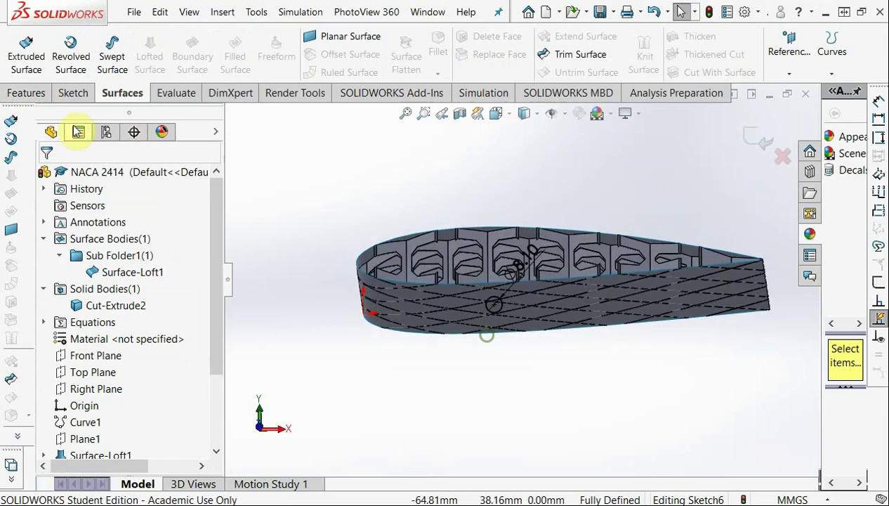
click(73, 92)
click(28, 93)
click(125, 92)
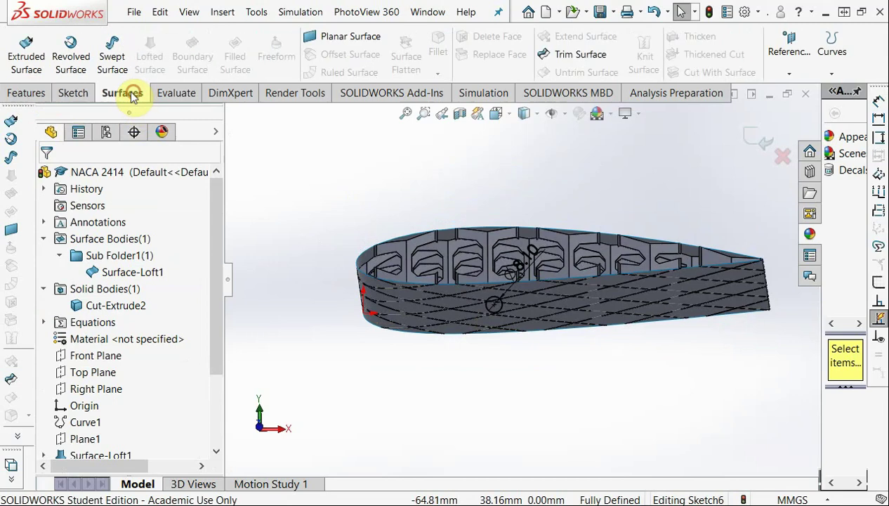
click(25, 58)
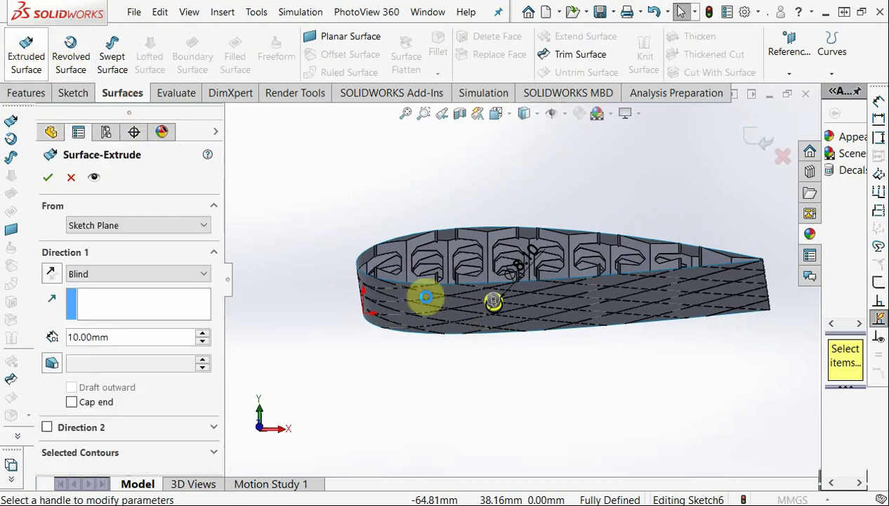
click(140, 274)
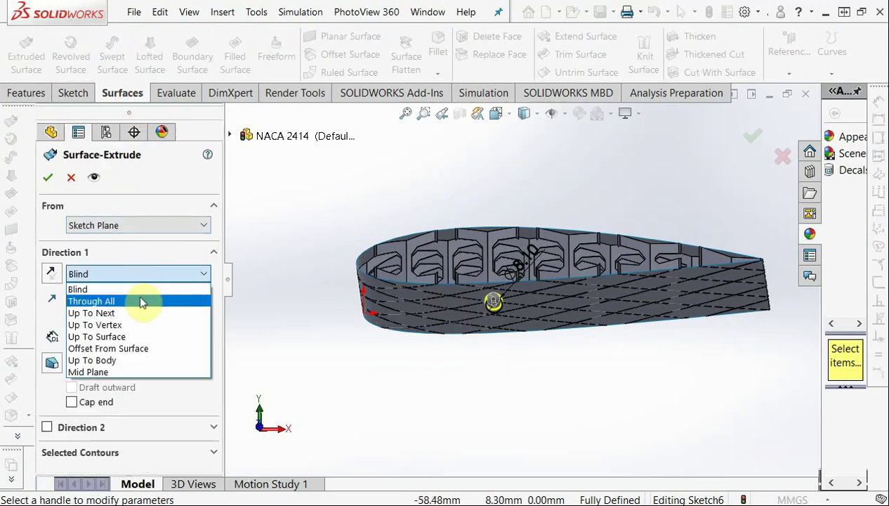
click(140, 324)
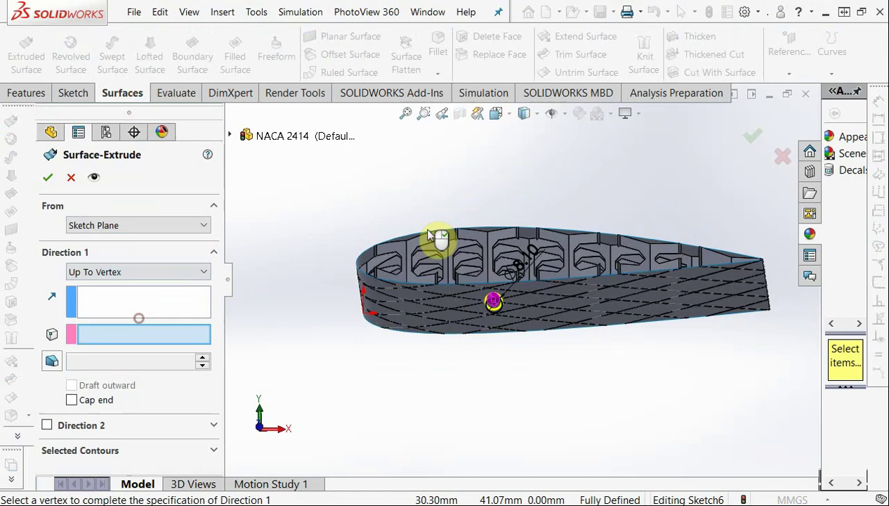
click(476, 232)
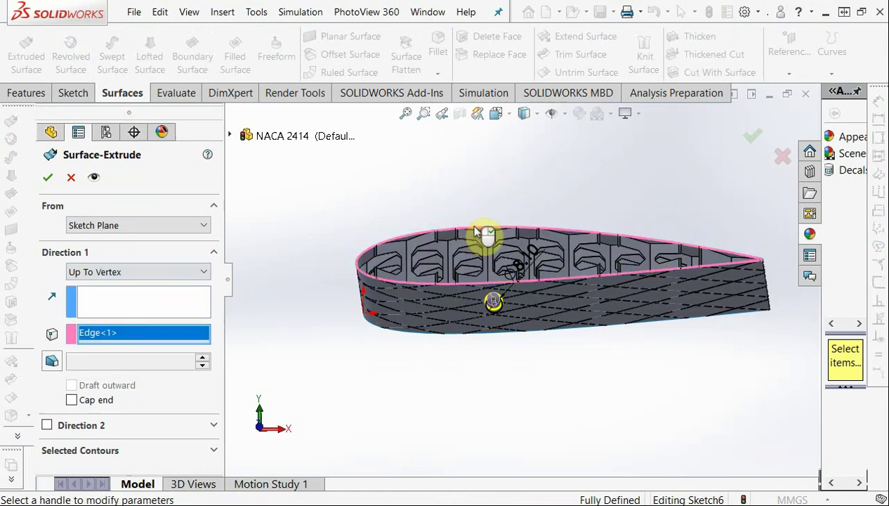
middle_drag(478, 308, 476, 242)
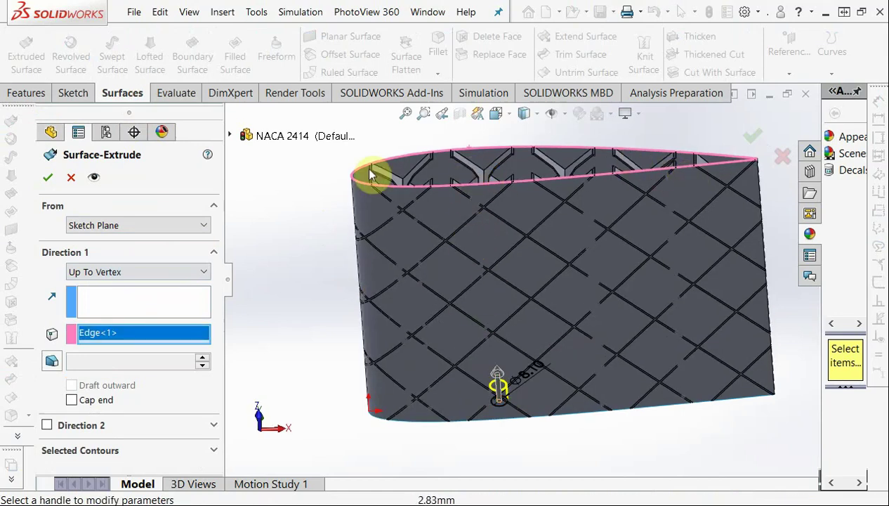
Confirm Surface-Extrude1, then select both Surface-Loft1 and Surface-Extrude1 bodies
click(44, 177)
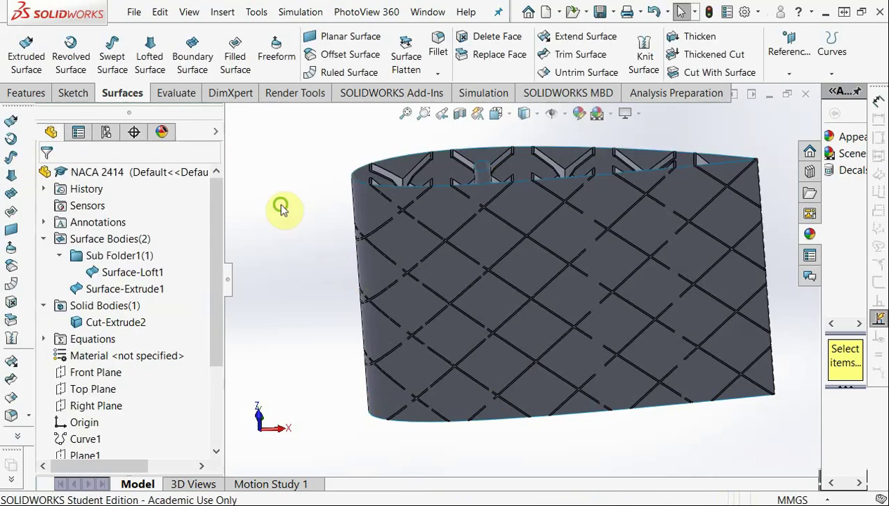
middle_drag(284, 208, 285, 303)
scroll(455, 301, down, 6)
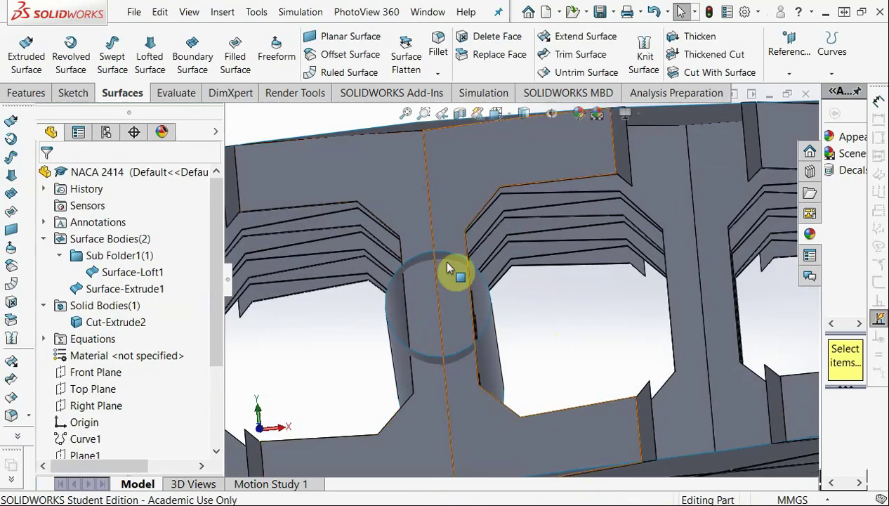
scroll(433, 281, up, 6)
middle_drag(500, 298, 476, 214)
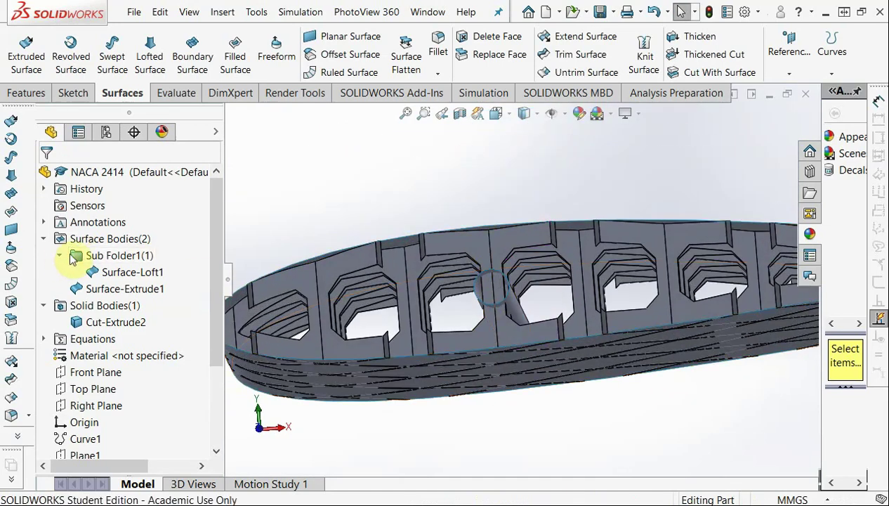
click(121, 276)
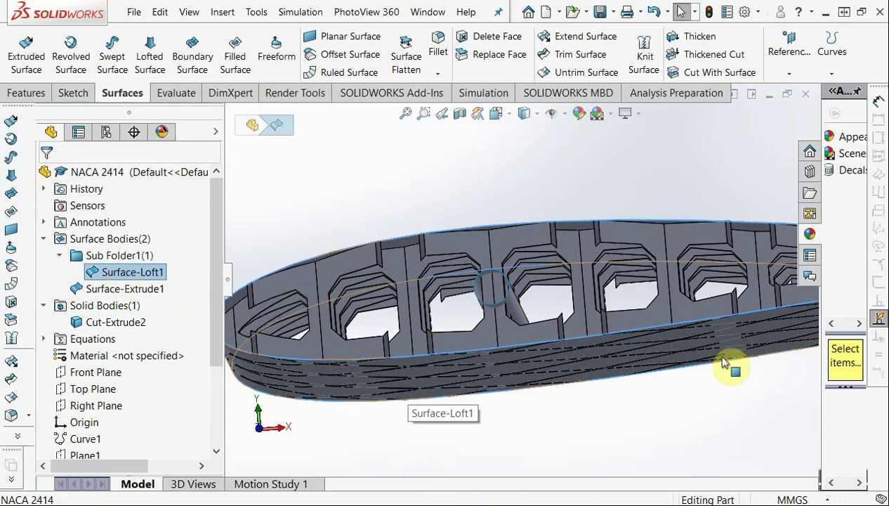
ctrl+click(146, 290)
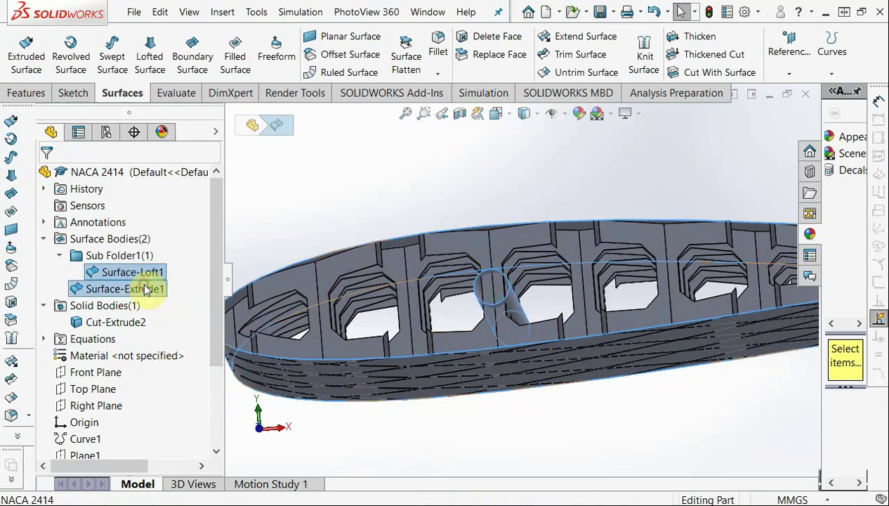
Insert the skin and spar surface bodies into a new part, matching units
right_click(144, 290)
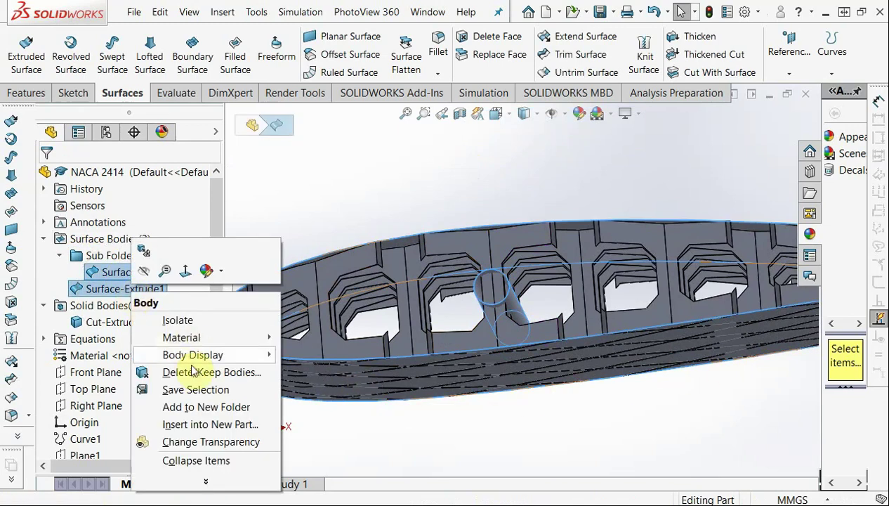
click(205, 425)
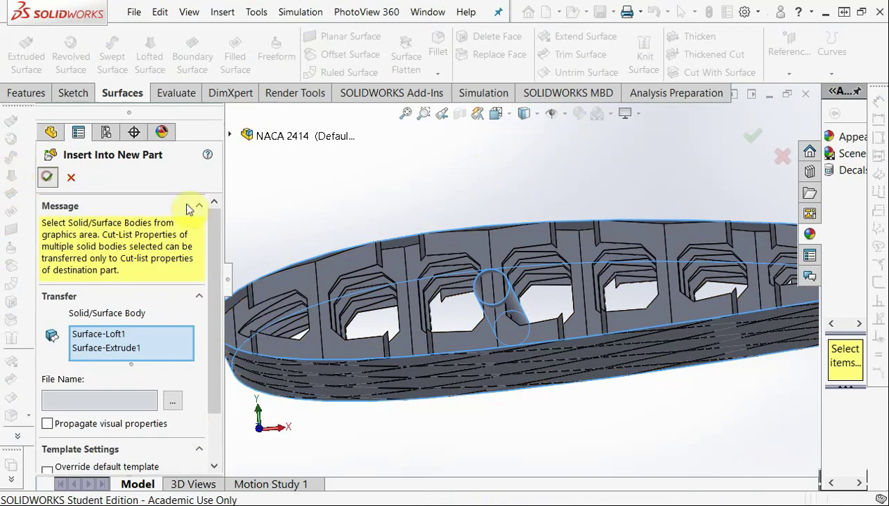
right_click(473, 242)
click(474, 238)
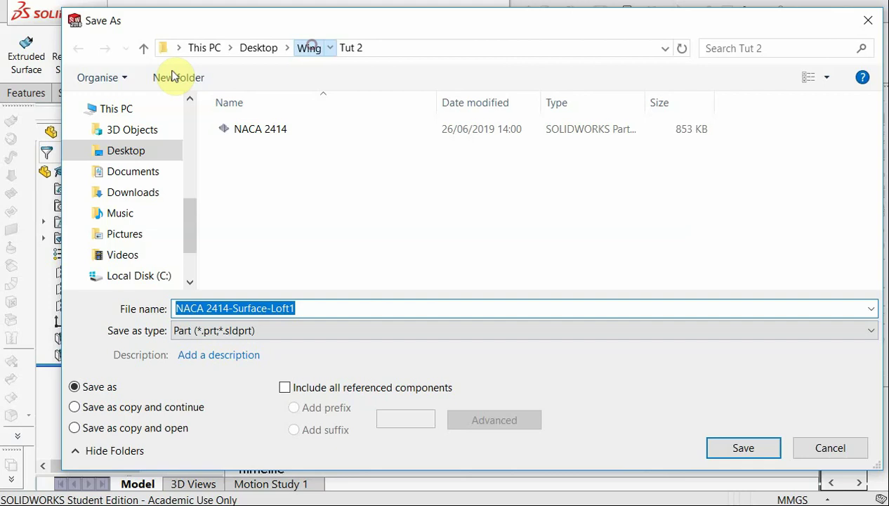
Save the new part as STL in a new 'tut 3' folder, then close it
click(169, 76)
text(tut)
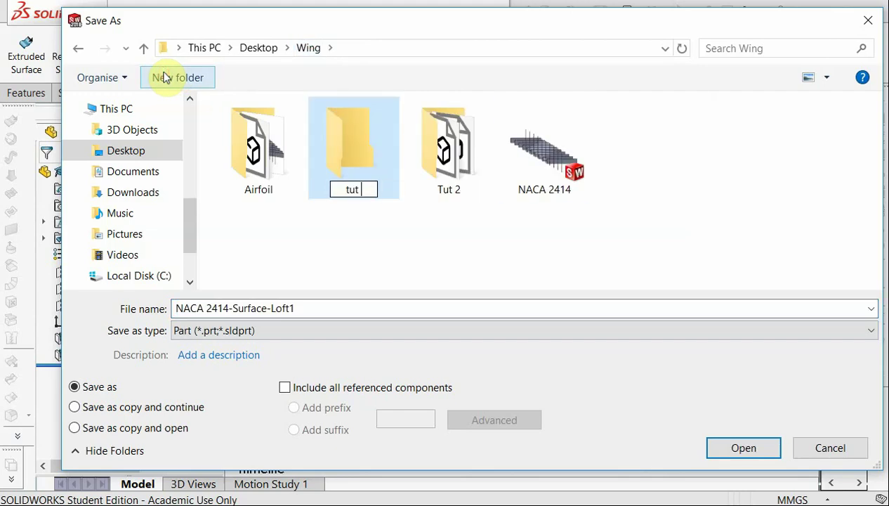
text( 3)
key(Return)
key(Return)
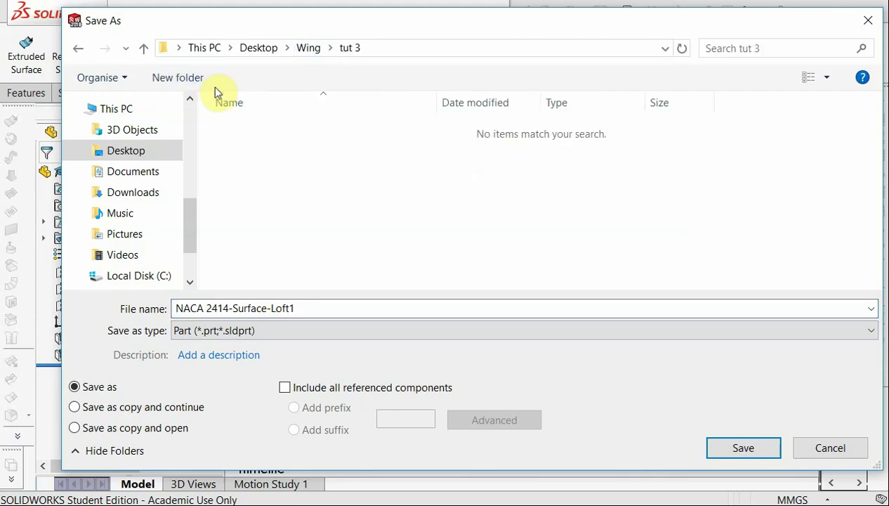
click(770, 331)
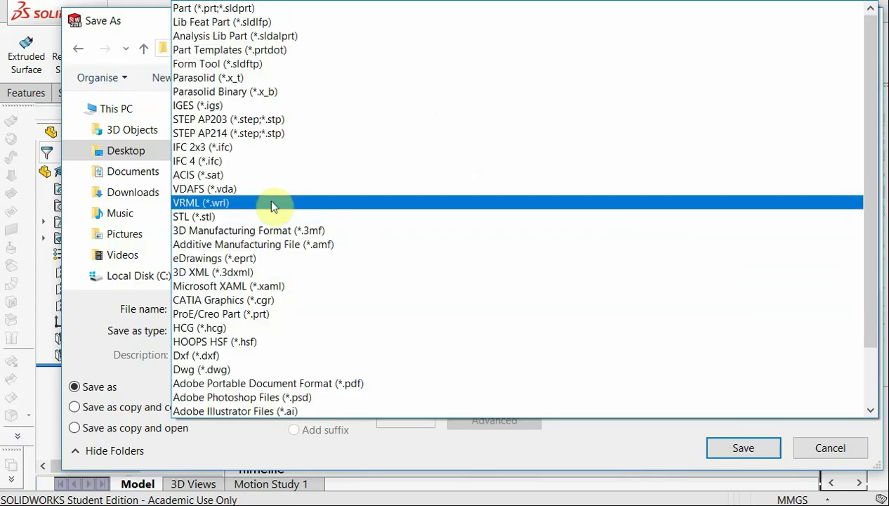
click(284, 219)
click(726, 477)
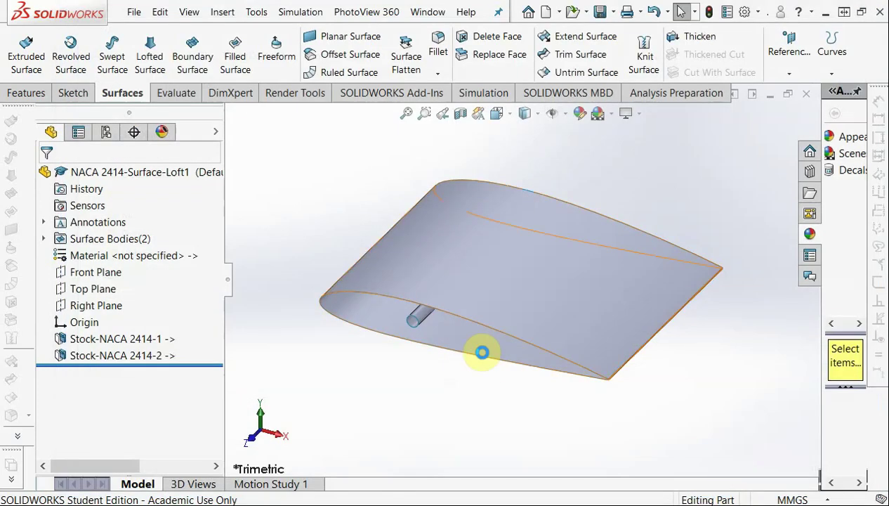
middle_drag(427, 357, 476, 270)
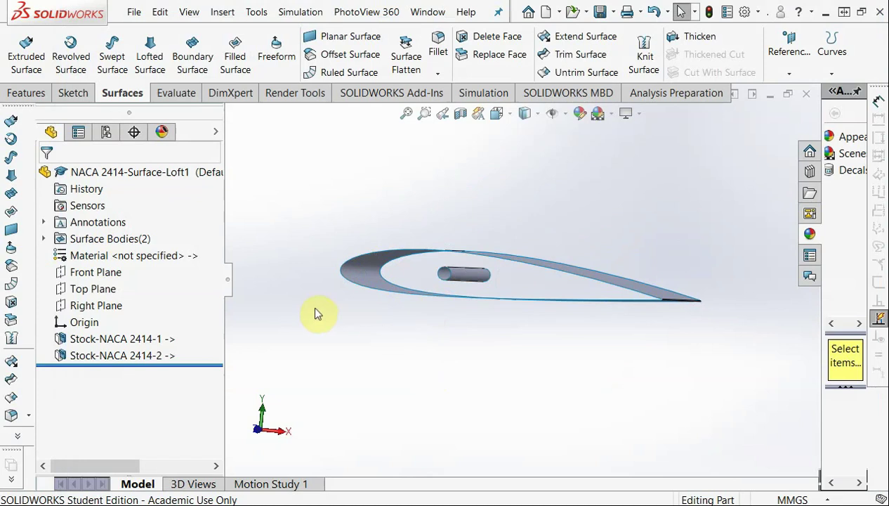
click(805, 95)
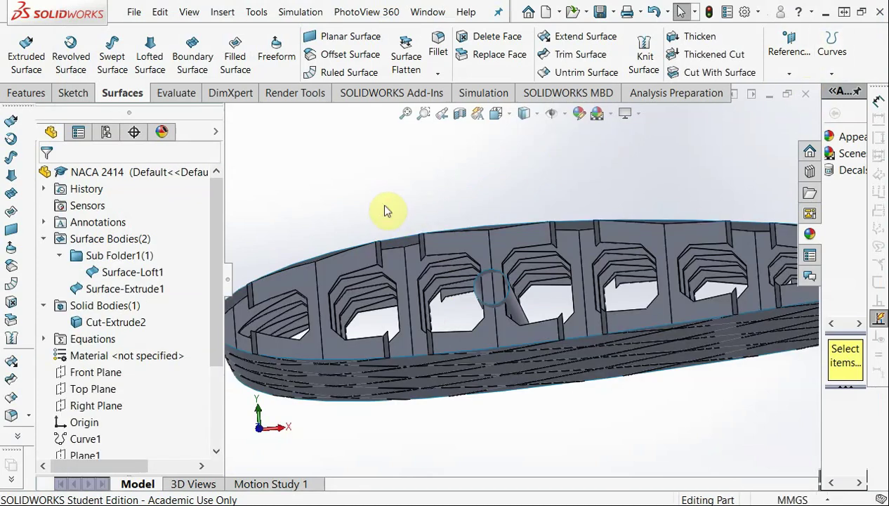
Copy the Cut-Extrude2 rib grid into a new part and save it under its default name
right_click(118, 321)
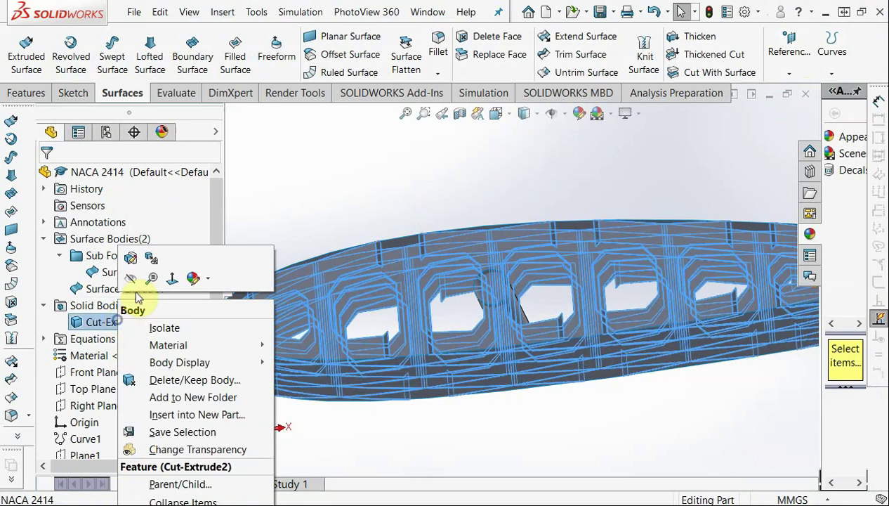
click(188, 415)
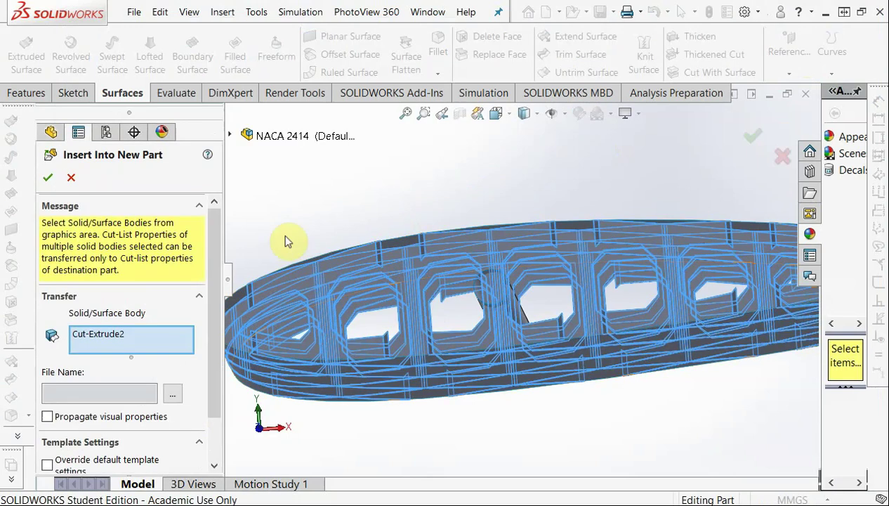
click(48, 177)
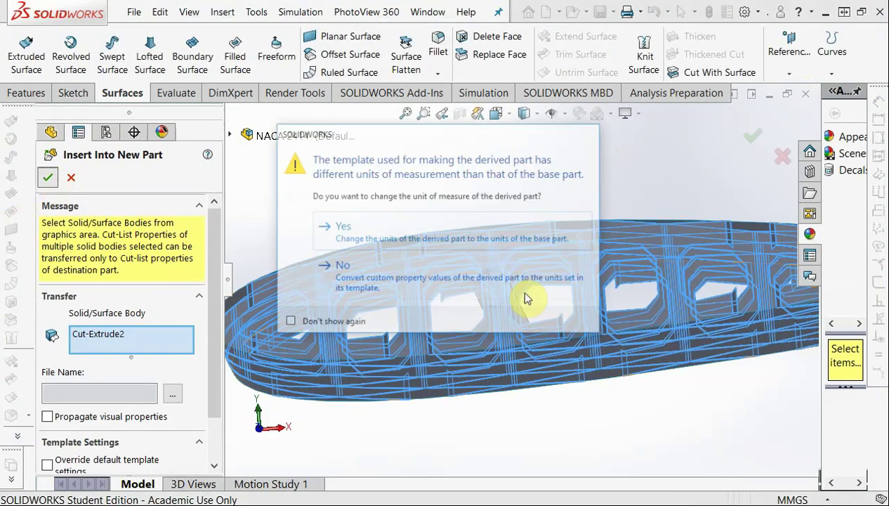
click(460, 291)
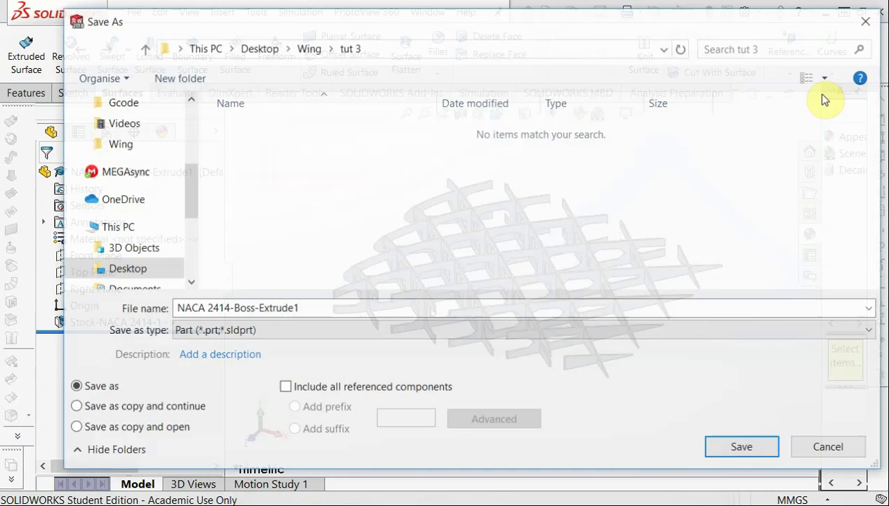
key(Return)
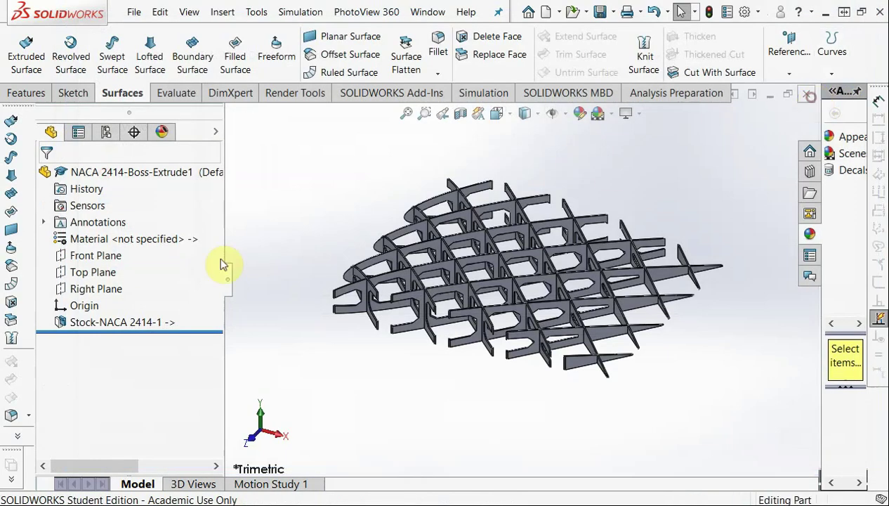
key(ctrl+Tab)
Insert the rib grid into another new part, save it as STL NACA 2414-Boss-Extrude1, and close it
right_click(90, 322)
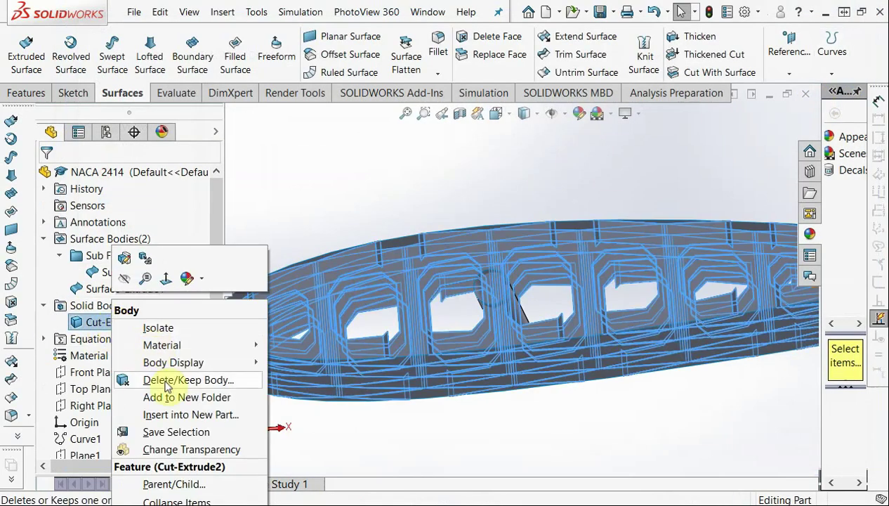
click(190, 415)
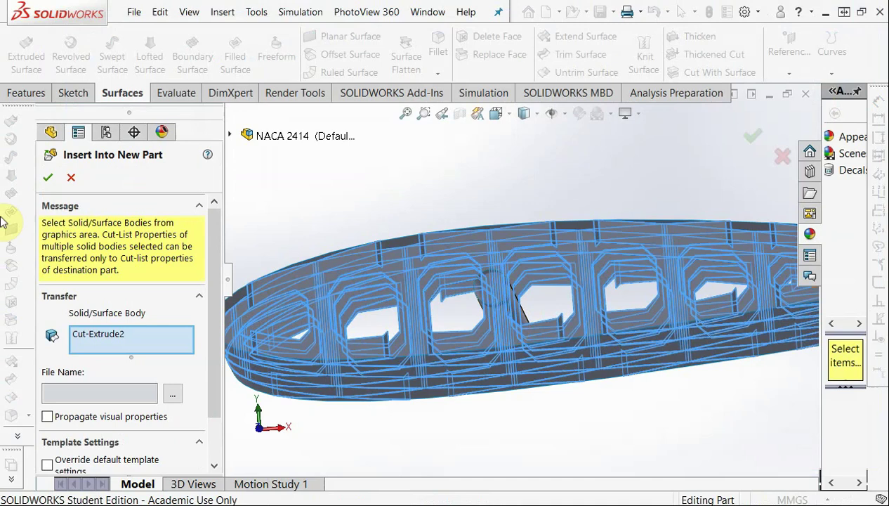
click(50, 176)
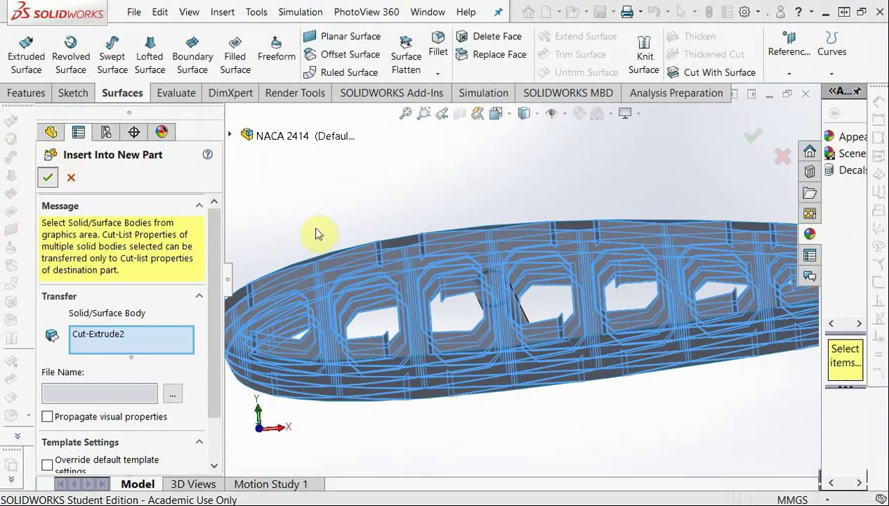
click(411, 232)
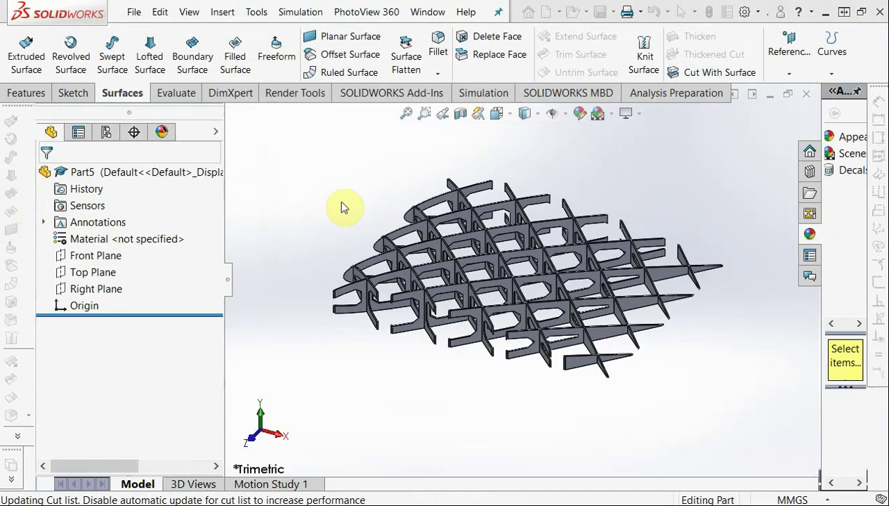
key(ctrl+s)
click(266, 331)
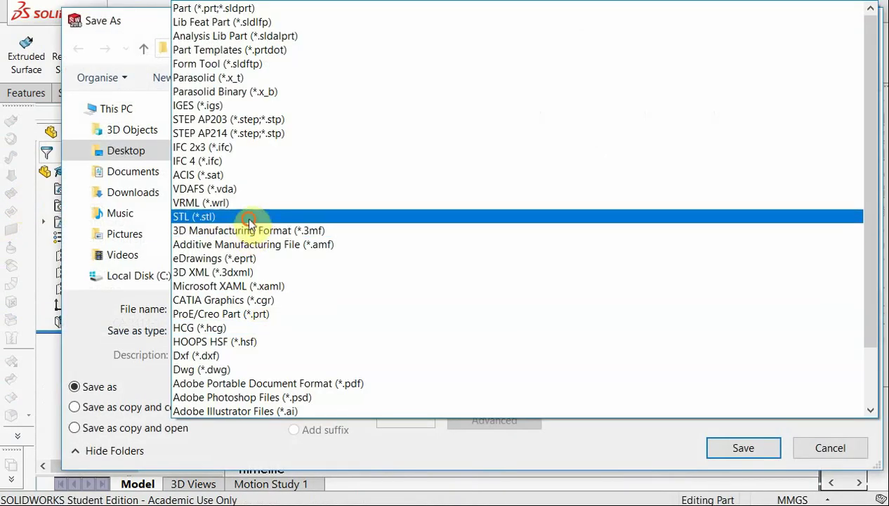
click(245, 217)
click(757, 481)
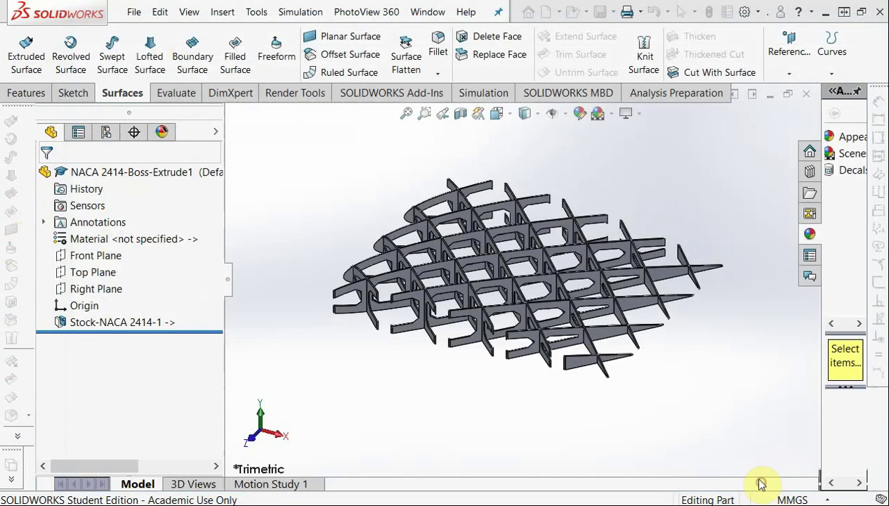
click(807, 94)
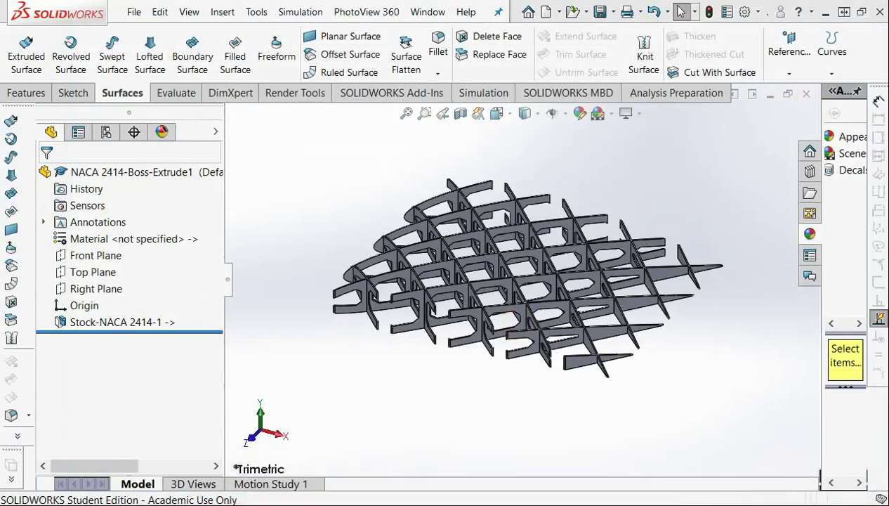
Save the NACA 2414 part into Wing > tut 3, then minimise SOLIDWORKS
middle_drag(627, 184, 614, 247)
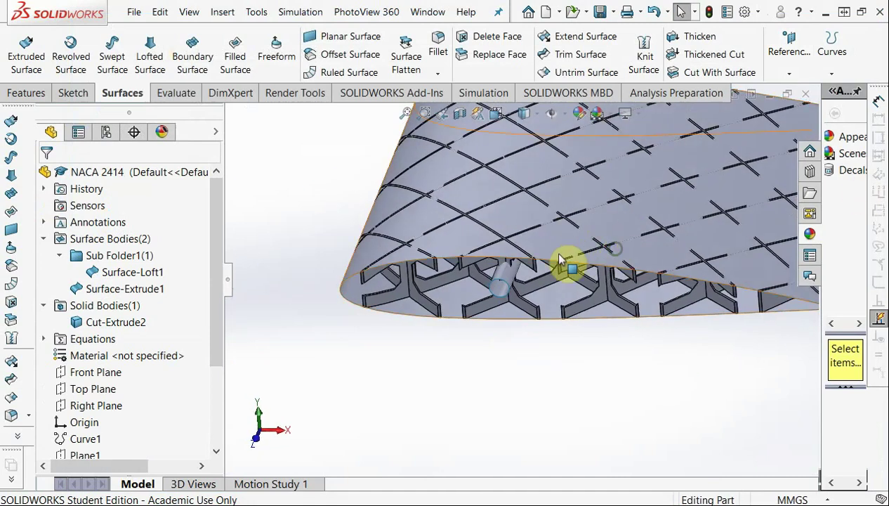
scroll(632, 257, up, 5)
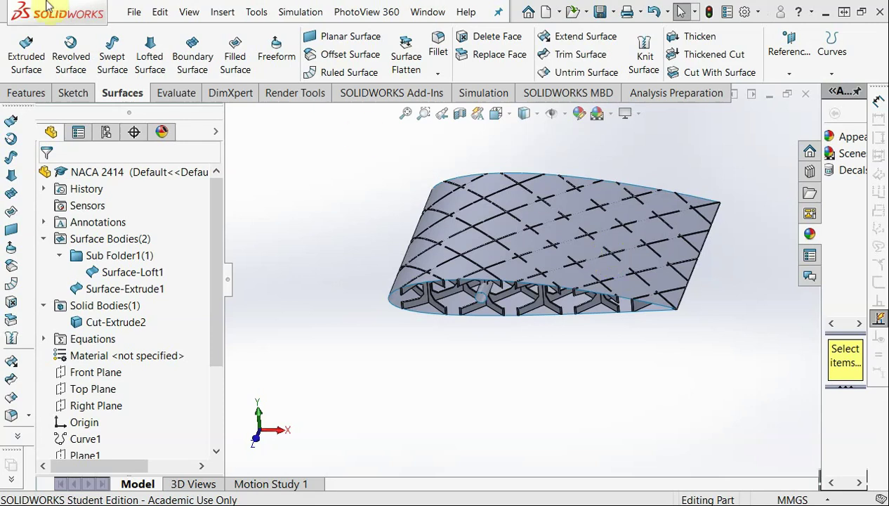
click(136, 7)
click(199, 191)
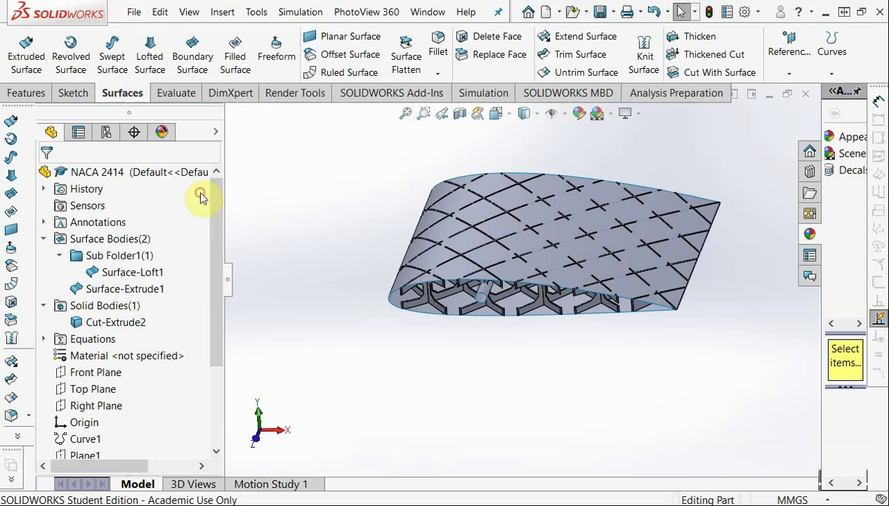
click(301, 50)
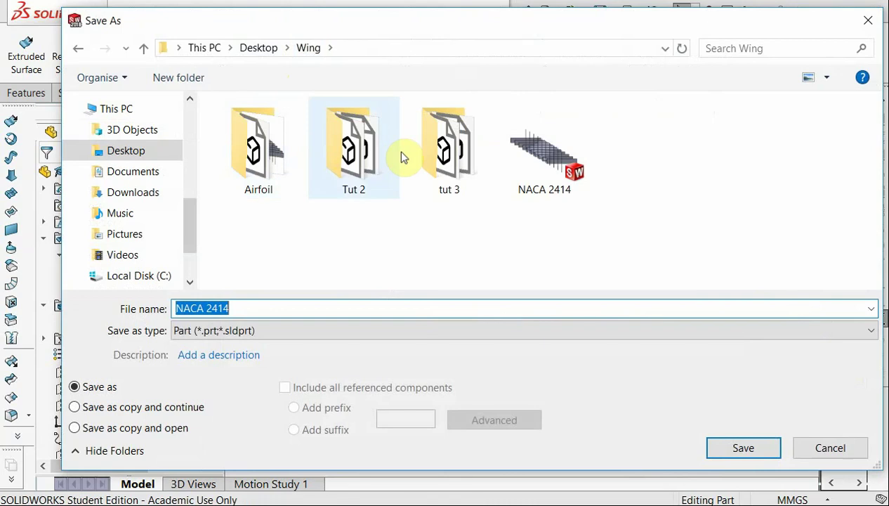
click(442, 133)
double_click(442, 133)
click(752, 448)
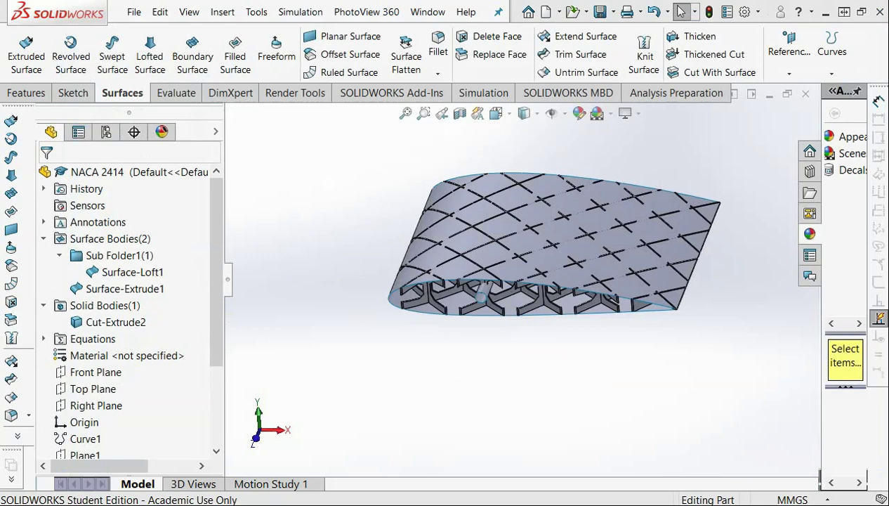
click(840, 13)
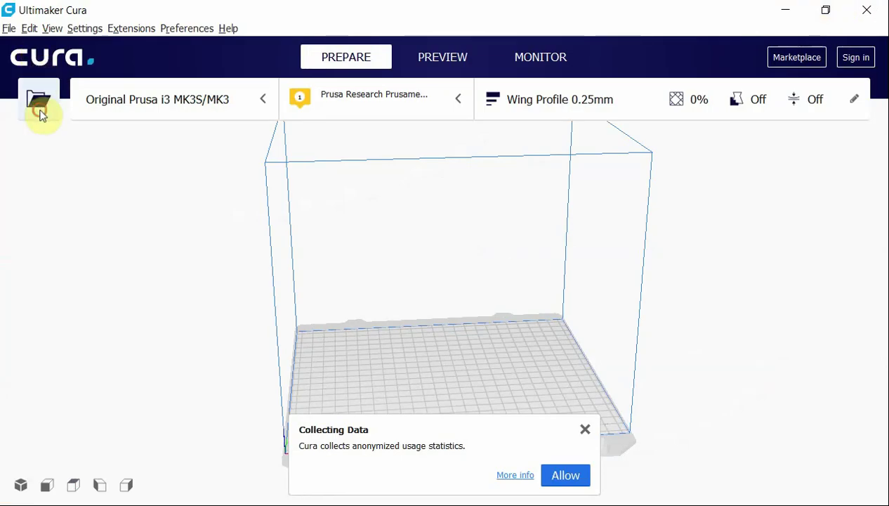
Load the NACA 2414 STL files from the tut 3 folder into Cura
click(254, 62)
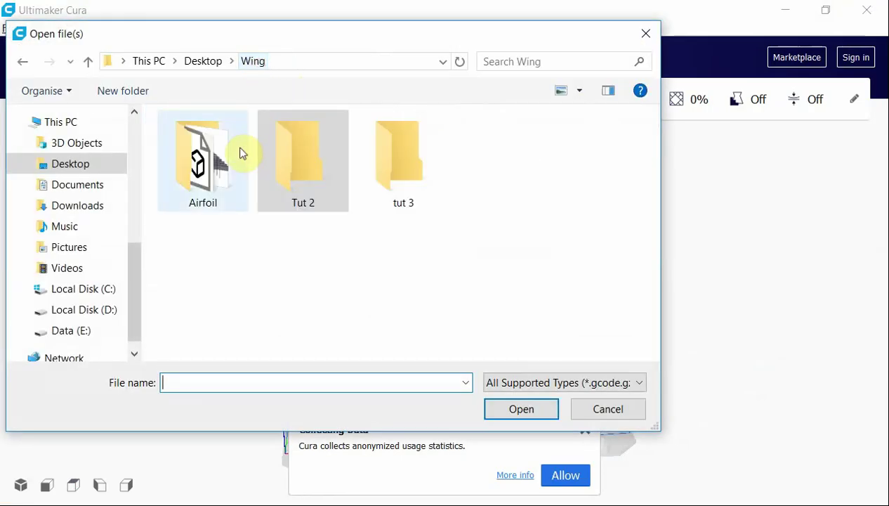
double_click(421, 159)
click(539, 409)
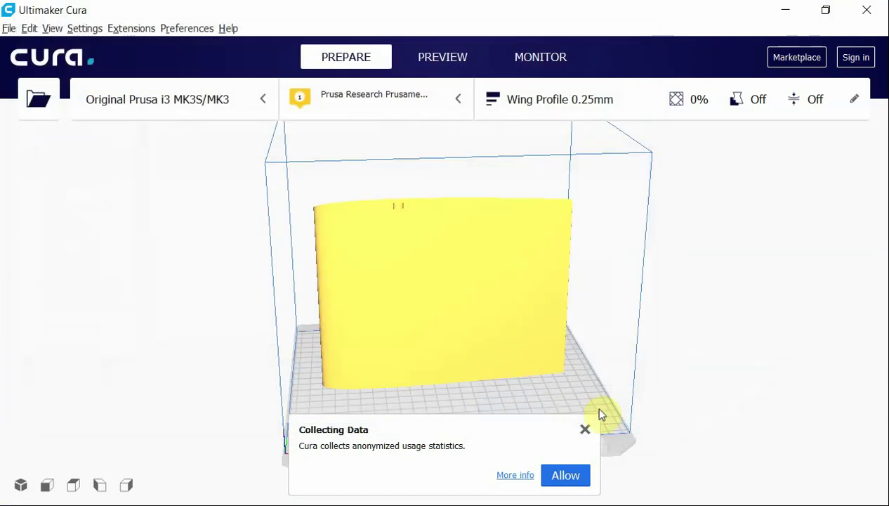
click(585, 429)
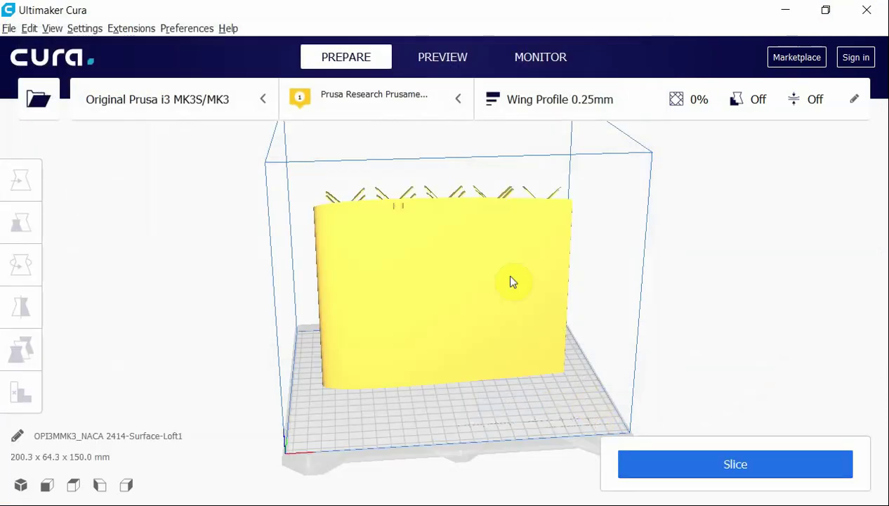
Move the wing to a Y position of 0
click(378, 191)
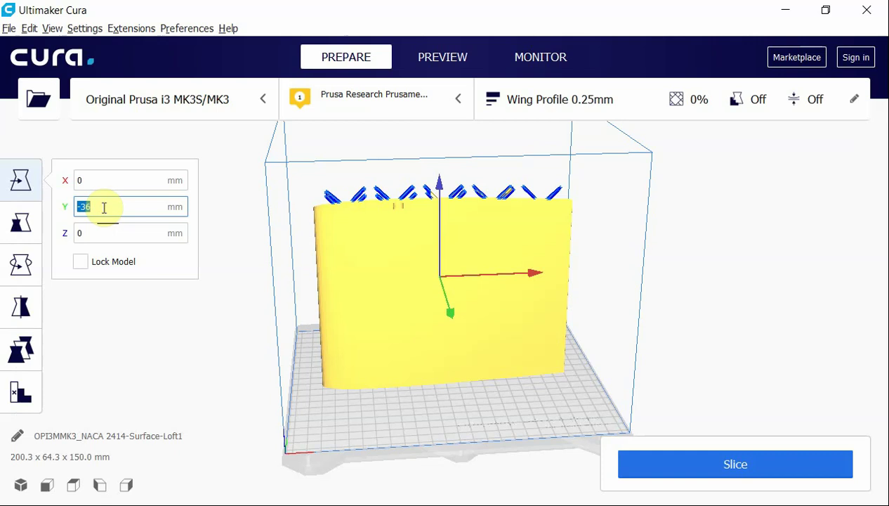
text(0)
key(Return)
click(278, 184)
click(401, 248)
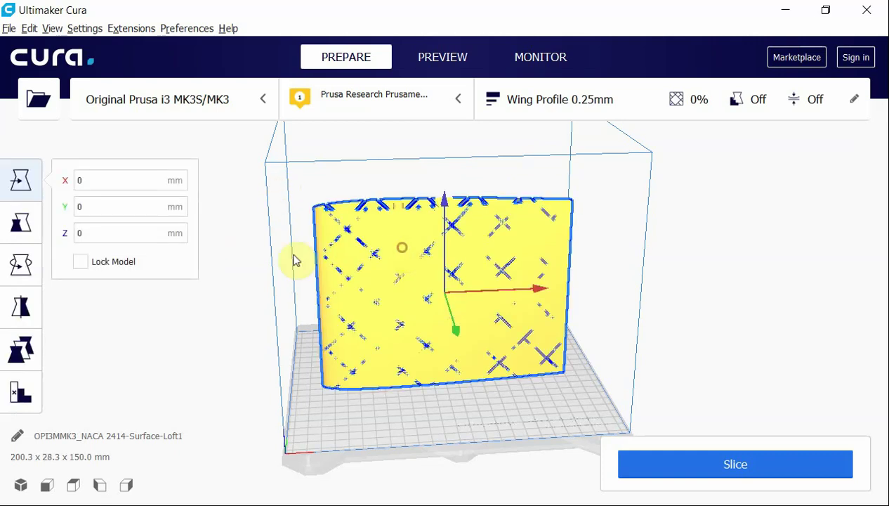
click(288, 198)
scroll(393, 218, down, 3)
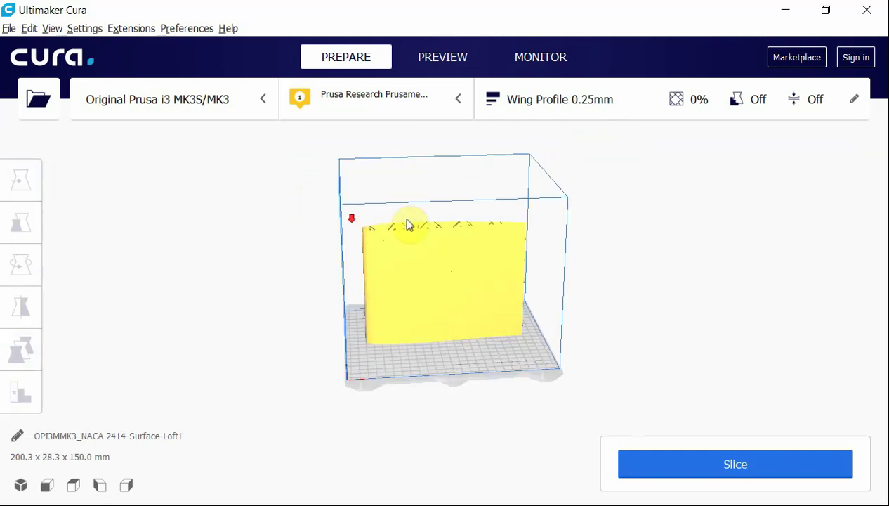
scroll(407, 224, up, 5)
Set the wing part's mesh type to 'Modify settings for infill of other models'
click(396, 160)
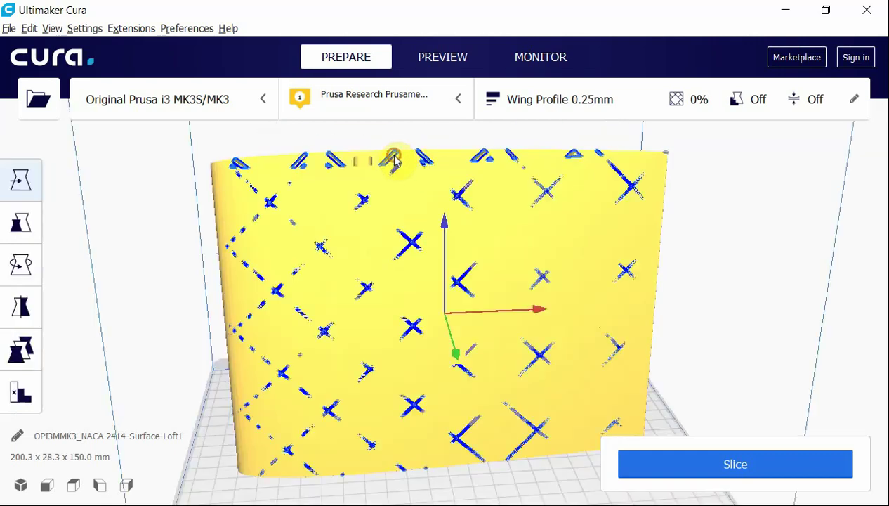
click(15, 351)
click(200, 349)
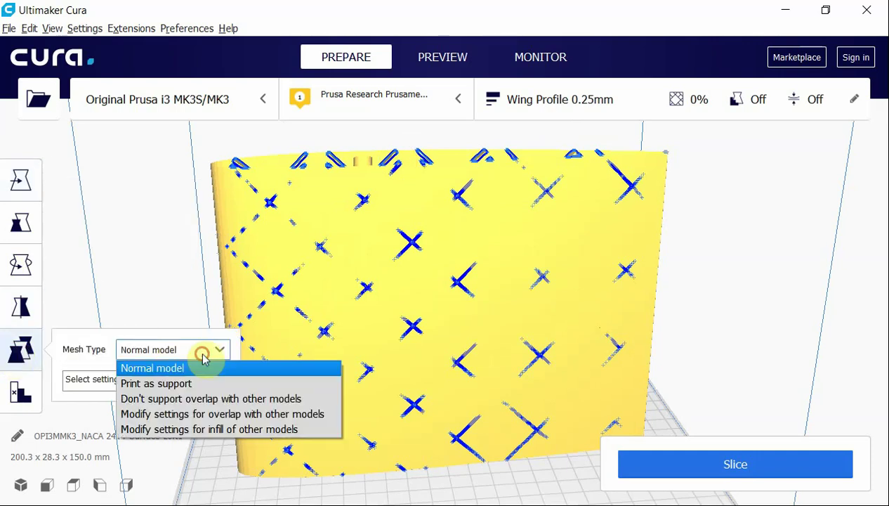
click(203, 432)
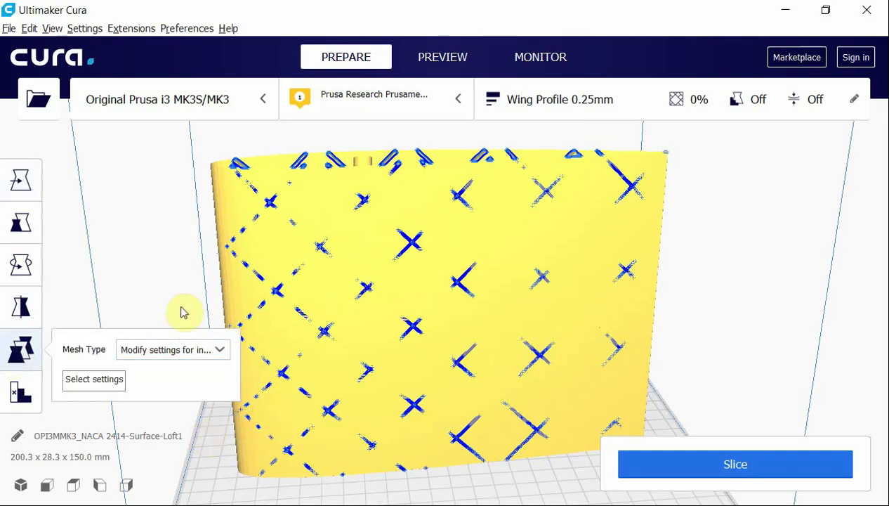
click(164, 279)
Slice the wing and preview its layers up to layer 105, zoomed in on the spar tube
click(636, 462)
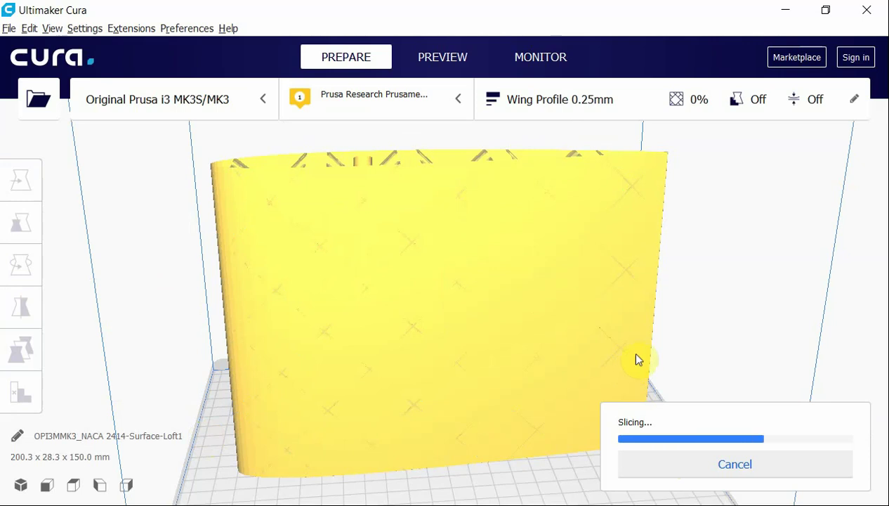
click(425, 56)
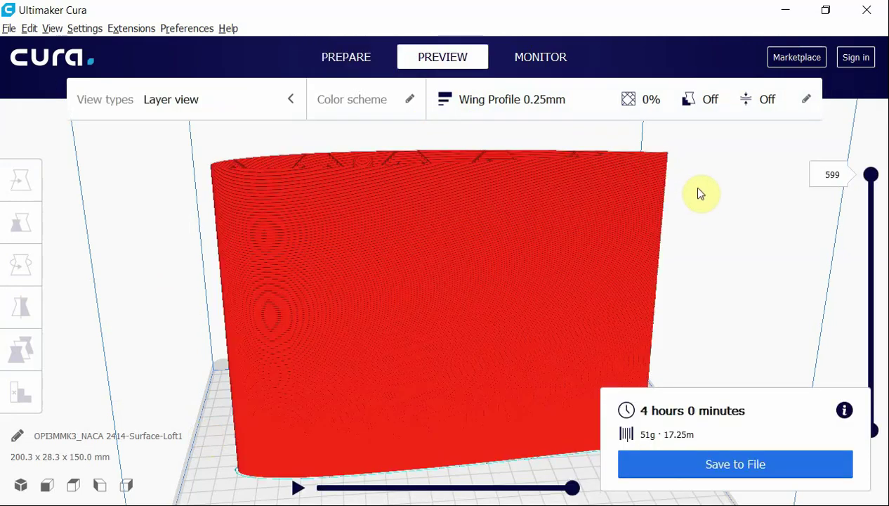
right_drag(698, 189, 666, 263)
drag(869, 174, 815, 375)
scroll(377, 316, up, 3)
scroll(425, 276, up, 3)
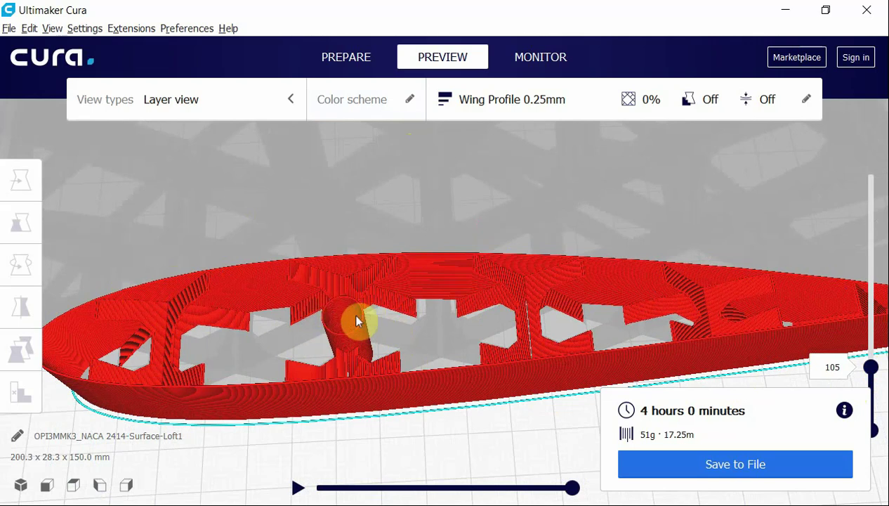
Orbit and zoom the preview, then drop the top layer slider to layer 71
right_drag(405, 323, 378, 326)
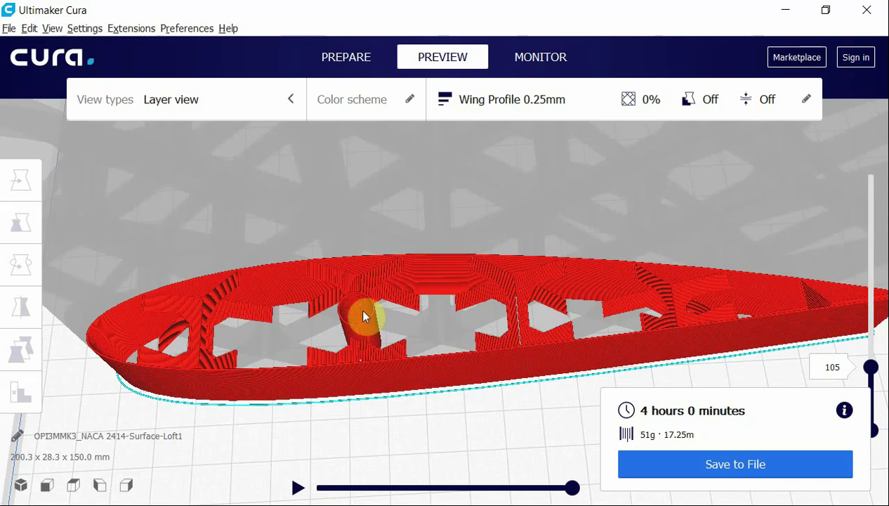
scroll(364, 316, down, 6)
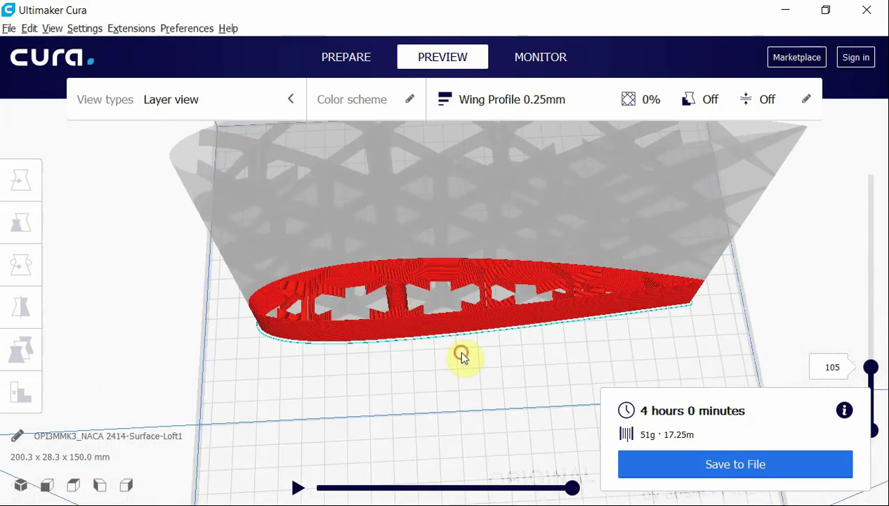
right_drag(512, 362, 472, 366)
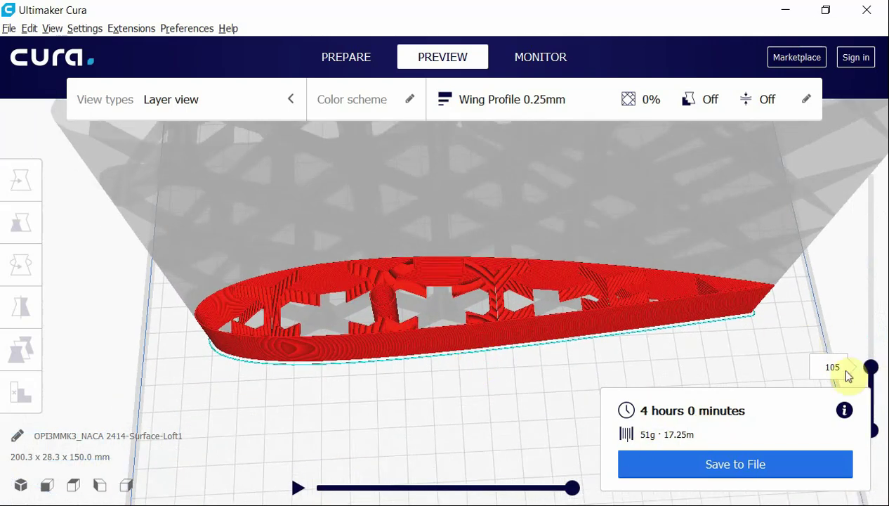
drag(869, 367, 872, 397)
Play the first-layer toolpath simulation through to the end and zoom in on the empty spar ring
click(298, 488)
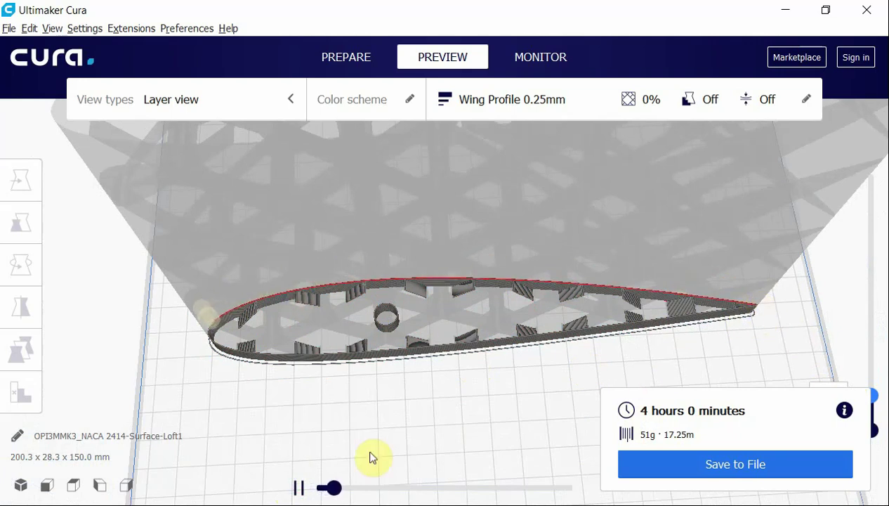
drag(341, 487, 602, 478)
scroll(374, 304, down, 1)
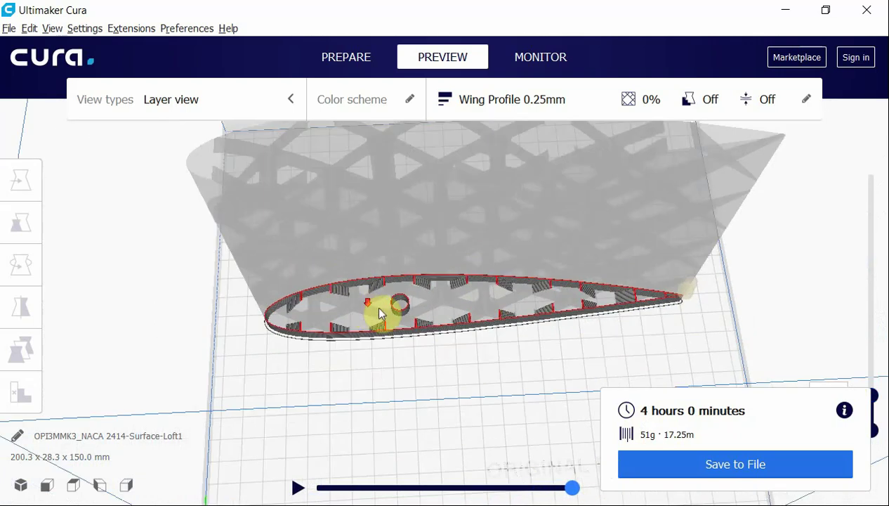
scroll(410, 317, up, 4)
scroll(442, 307, up, 2)
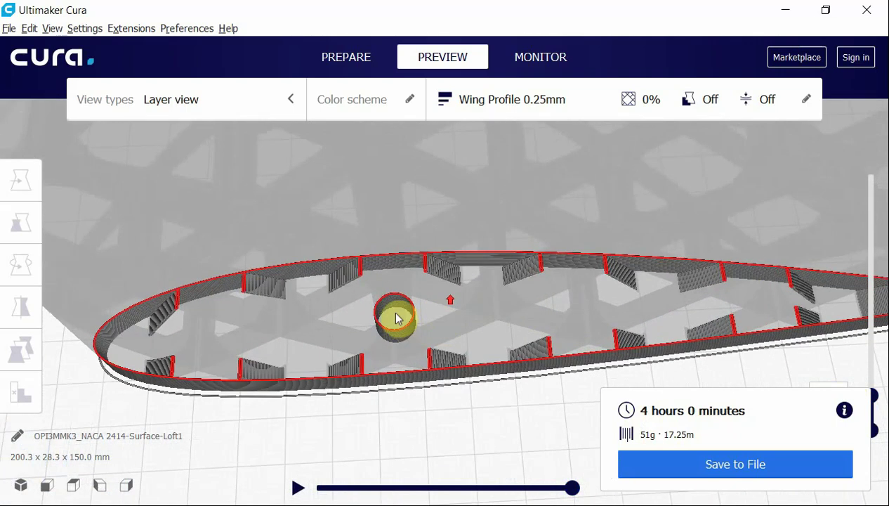